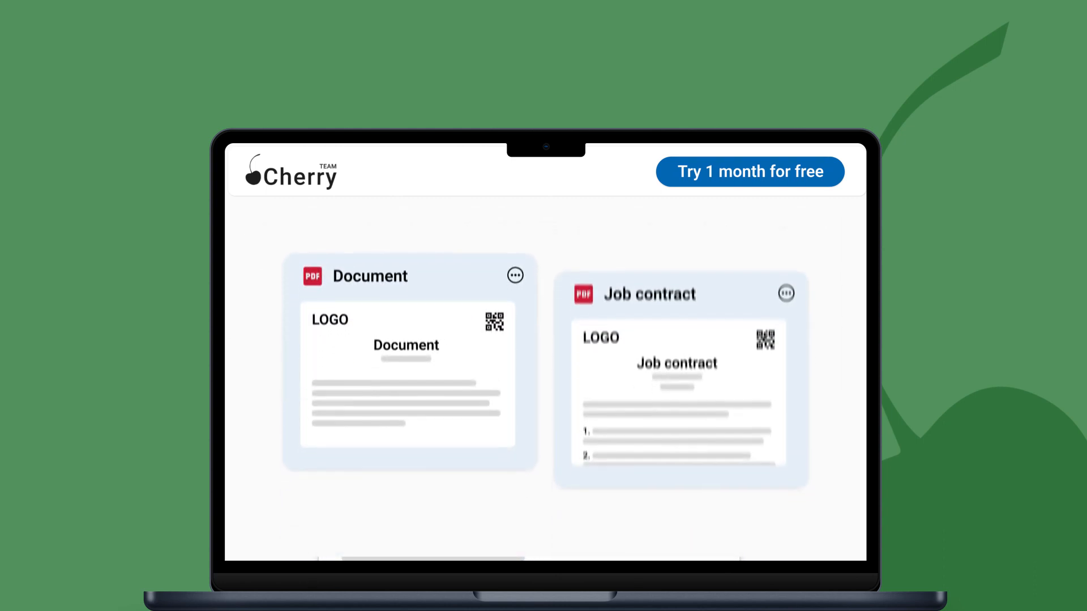
Step: Open the Job contract document and start confirming its signature
left_click(588, 362)
left_click(586, 524)
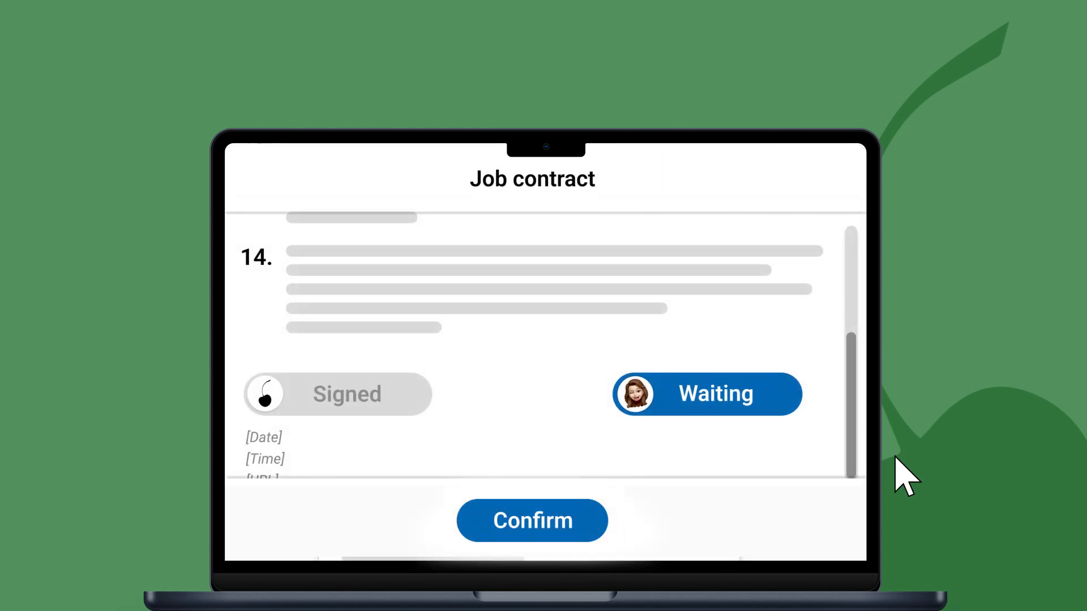
left_click(577, 513)
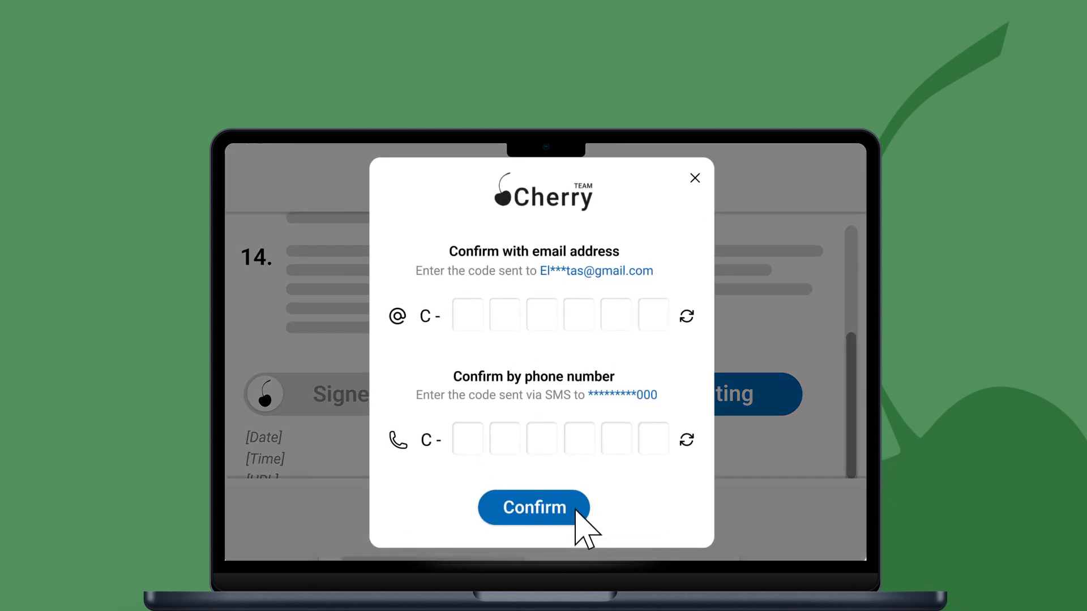
Step: Enter the e-mail and SMS verification codes and confirm the signature
left_click(576, 510)
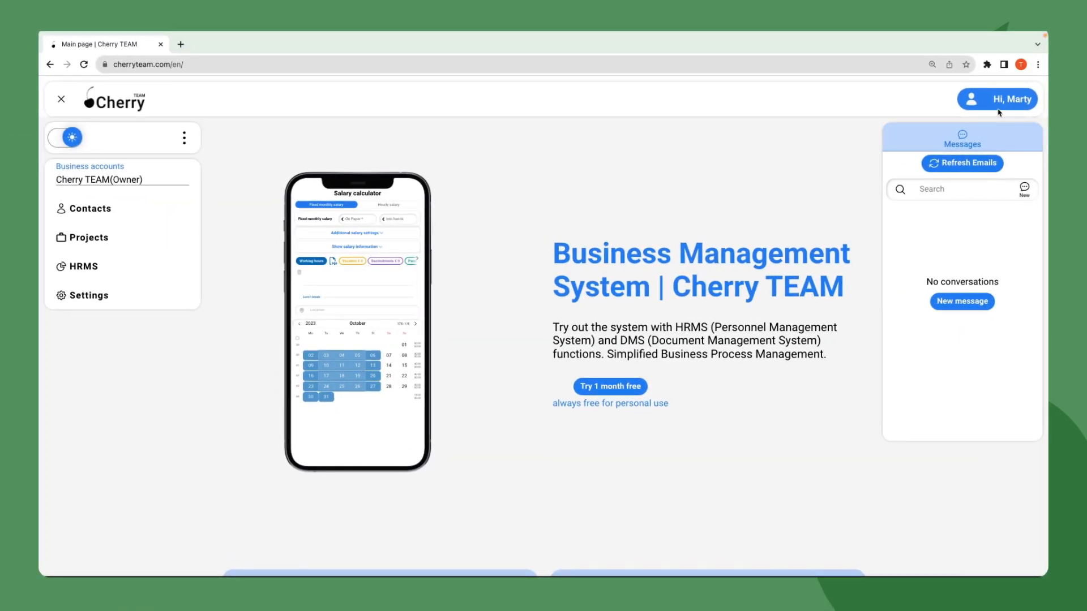
Step: Open the HRMS PDF templates in Settings and start creating a new template
left_click(1000, 103)
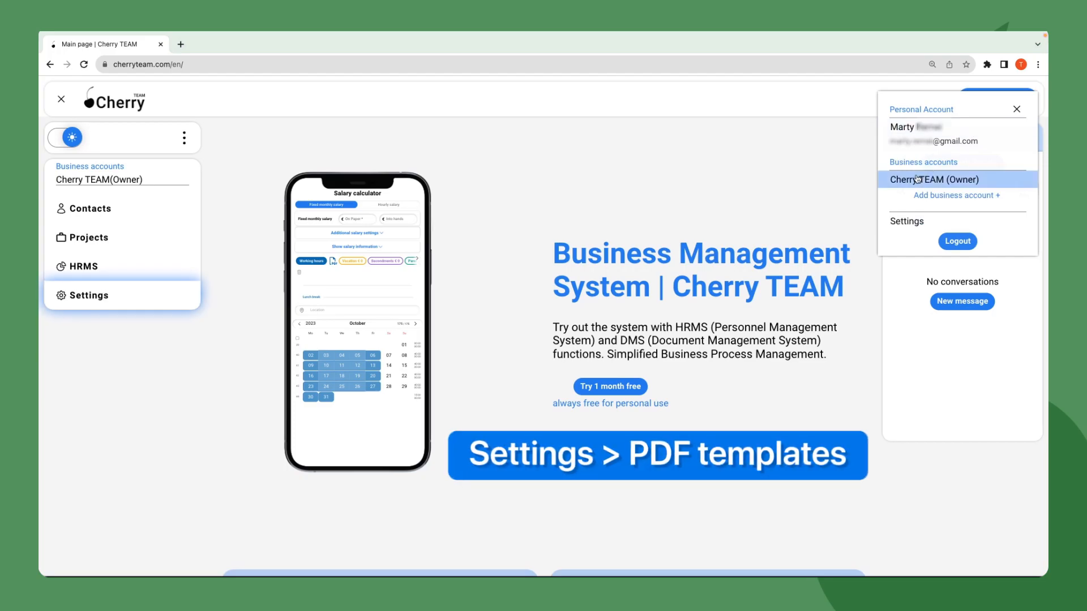
left_click(99, 299)
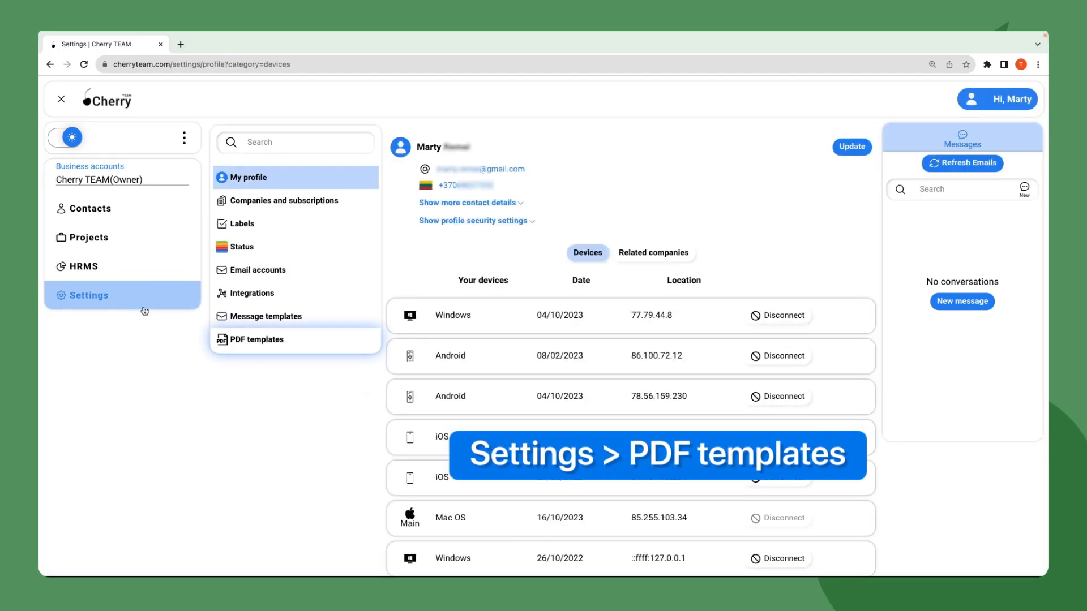
left_click(272, 341)
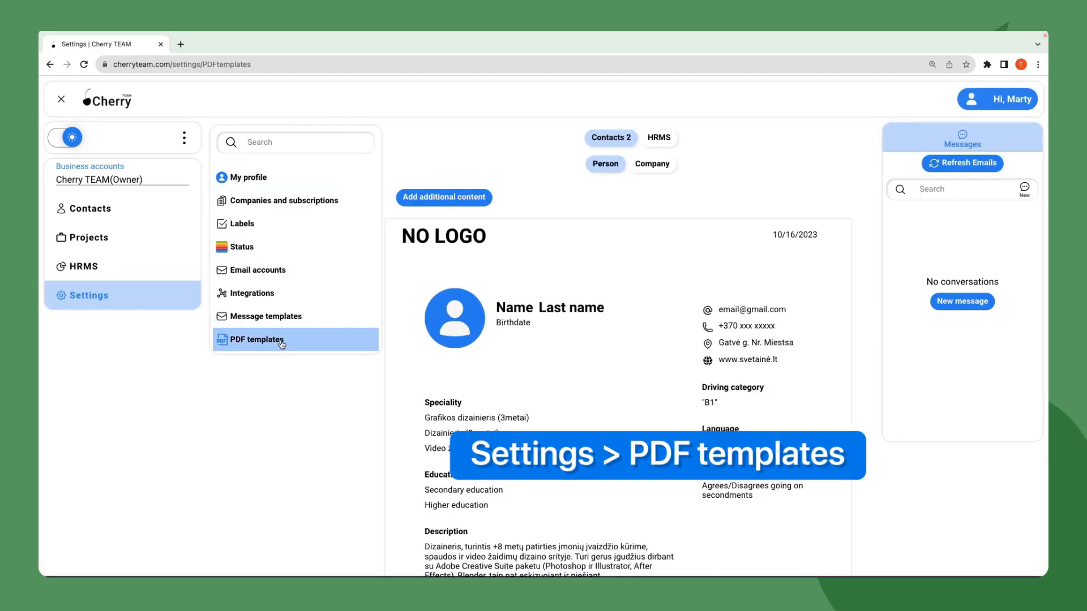
left_click(660, 138)
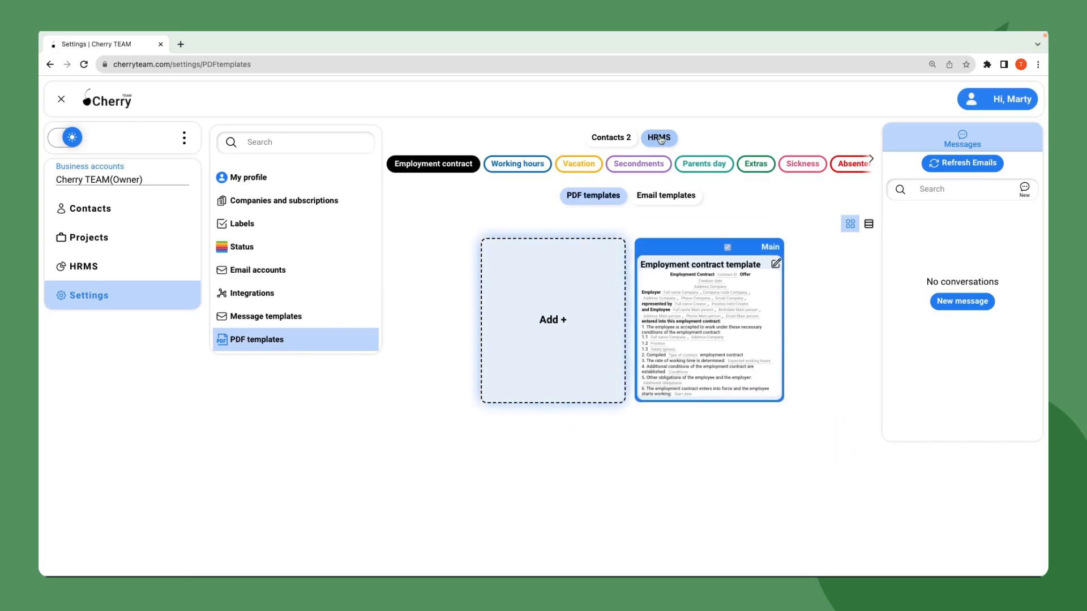
left_click(556, 336)
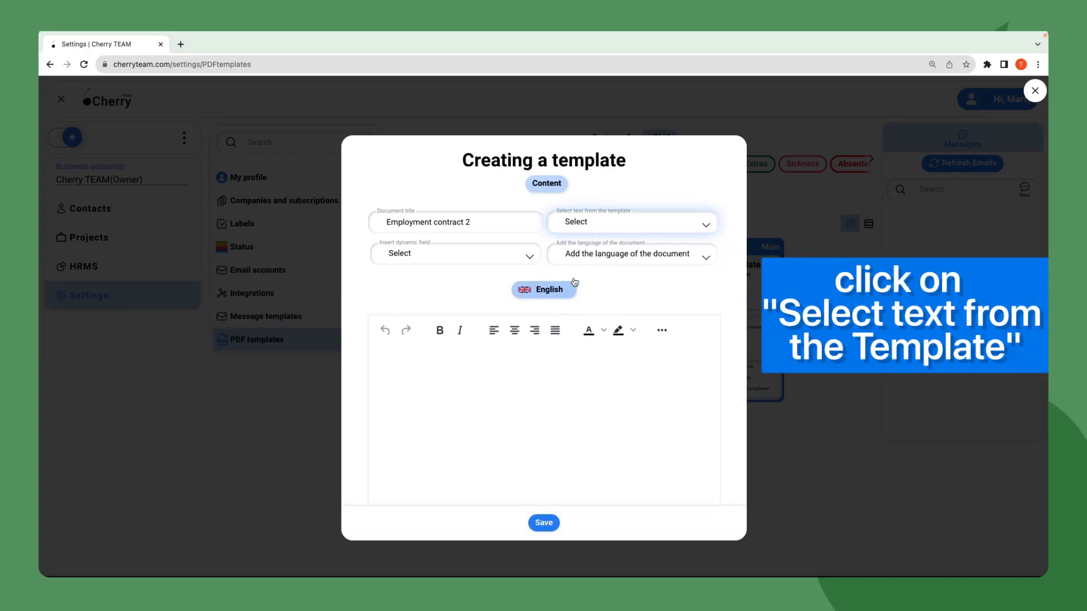
Step: Load the Employment contract template text into the new template
left_click(601, 227)
left_click(589, 253)
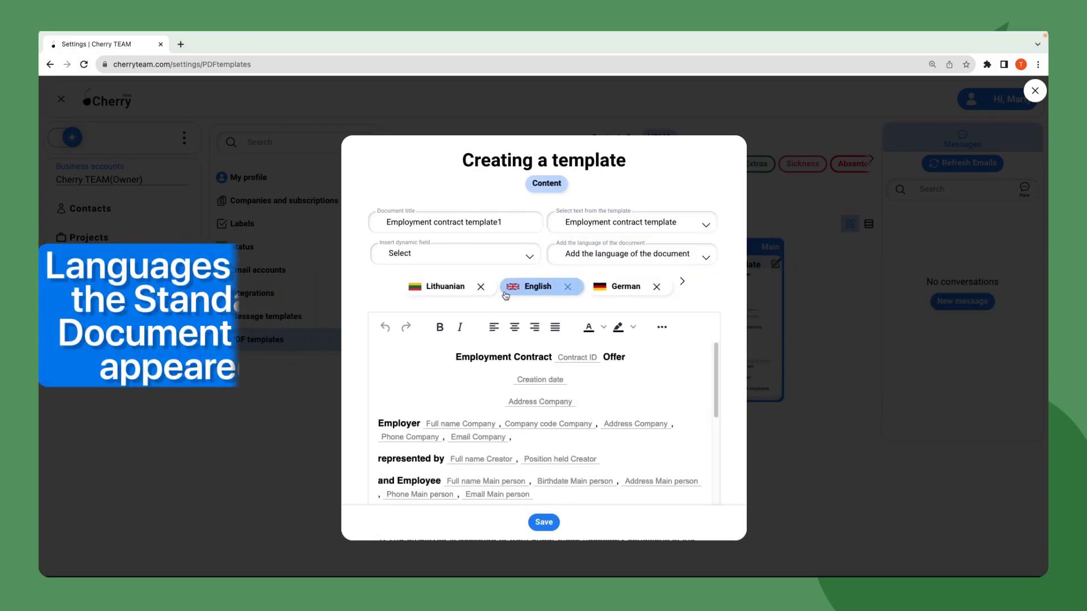
Step: Browse the template's language versions, from Lithuanian through Bulgarian
scroll(544, 293, "right", 1)
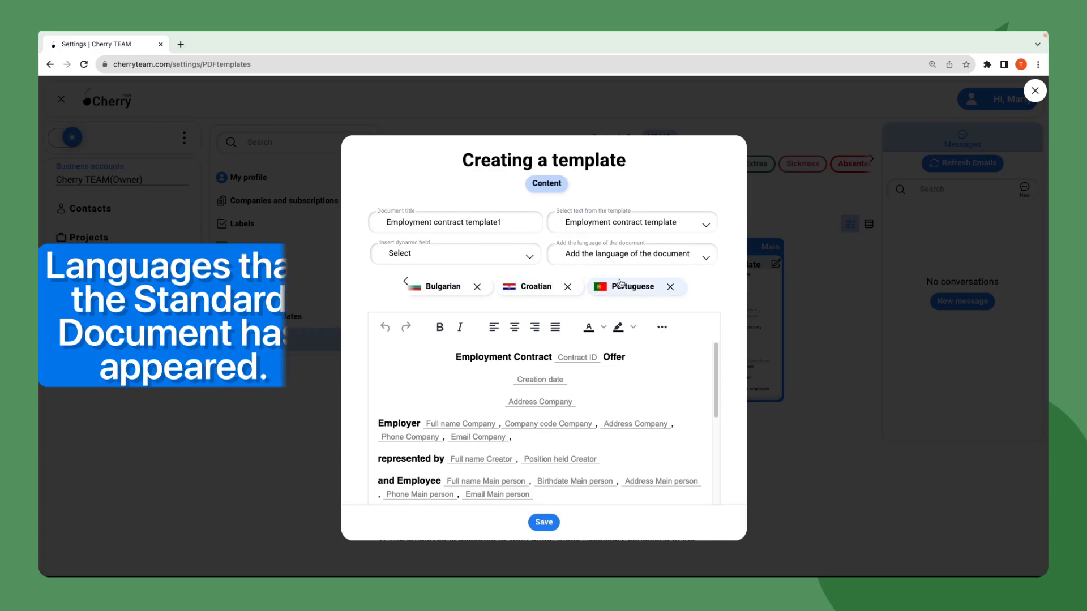
scroll(636, 291, "left", 5)
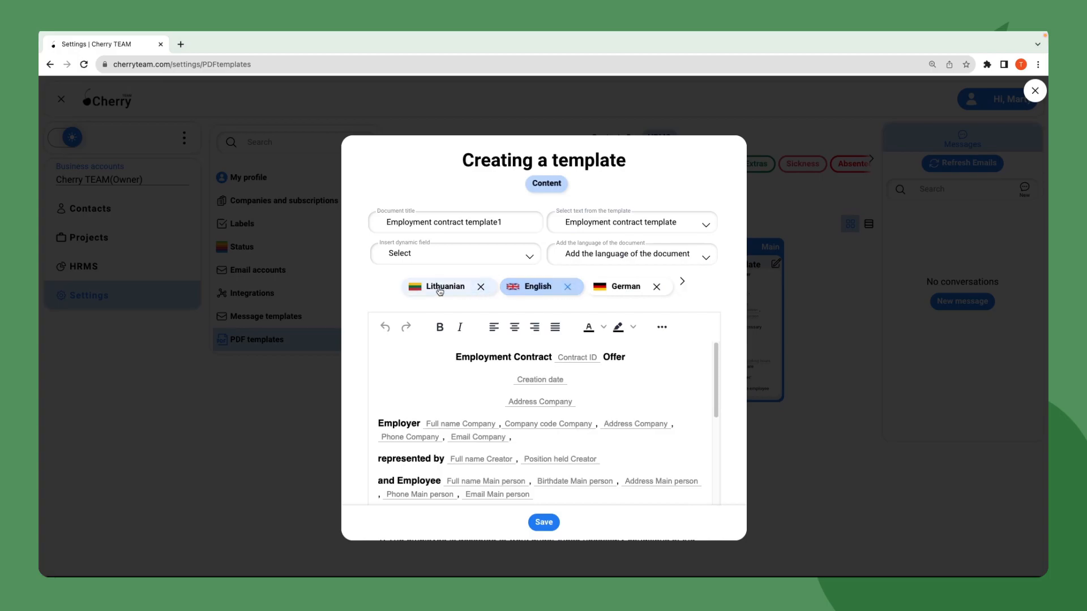
left_click(441, 290)
left_click(530, 289)
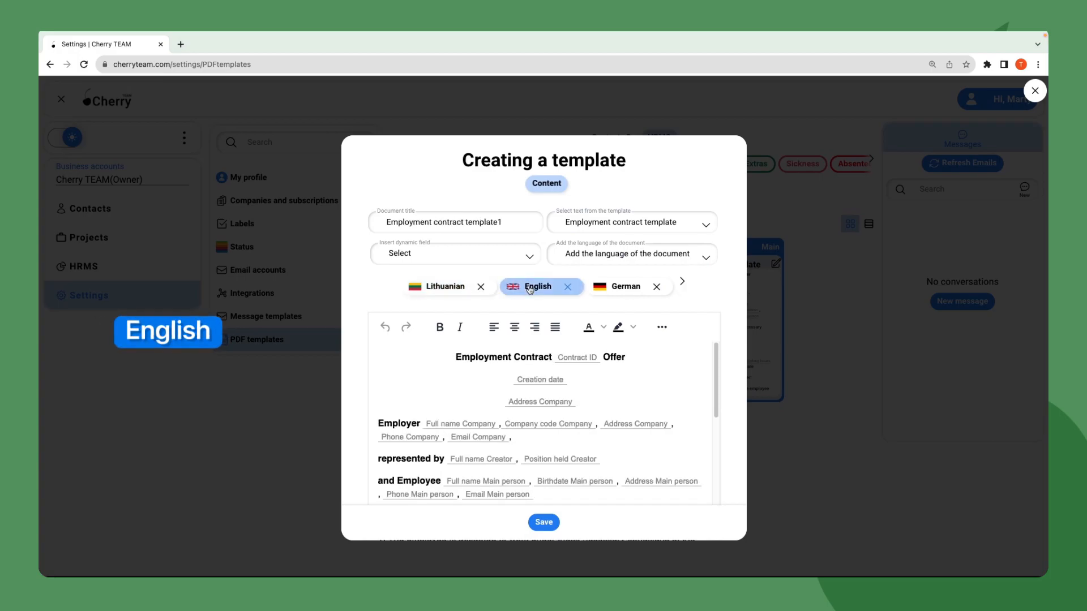
left_click(596, 290)
scroll(606, 289, "right", 2)
left_click(584, 291)
scroll(585, 290, "right", 1)
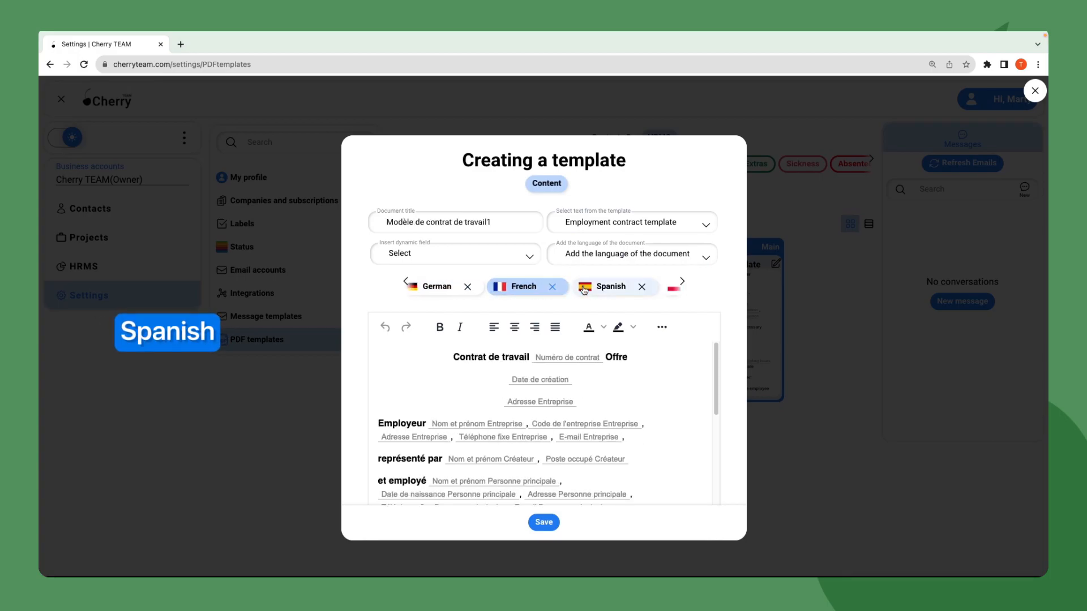
left_click(588, 290)
scroll(590, 290, "right", 4)
left_click(490, 290)
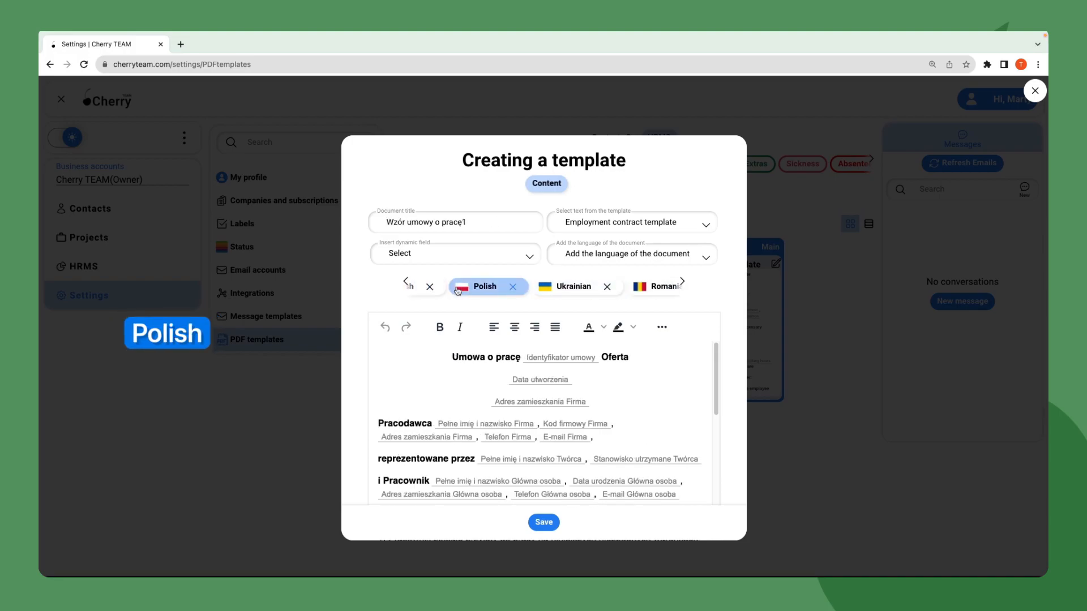
left_click(585, 290)
scroll(586, 290, "right", 1)
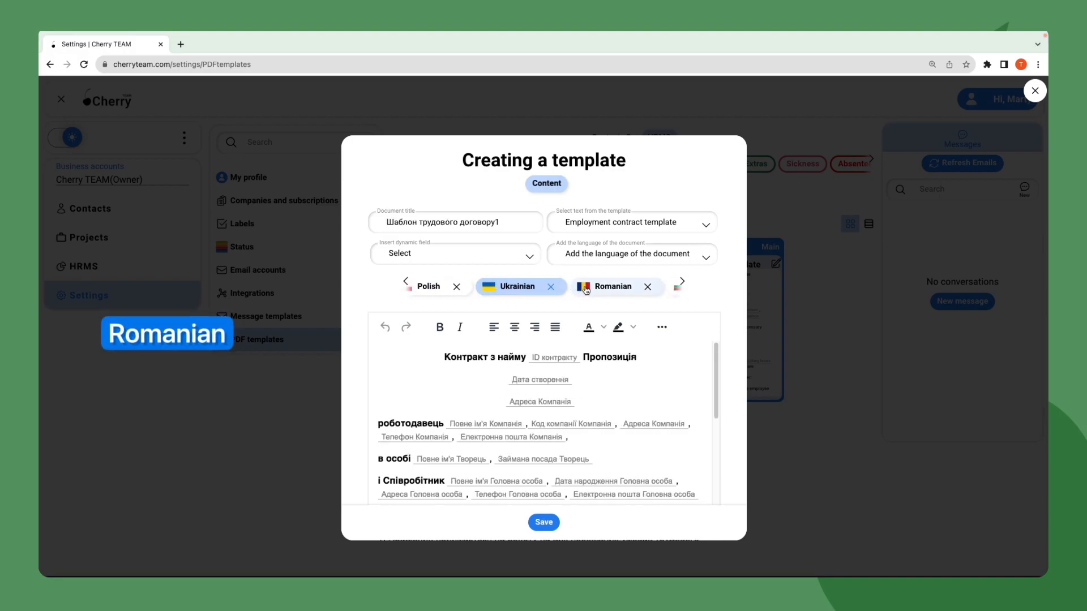
left_click(586, 290)
scroll(587, 290, "right", 1)
left_click(617, 290)
scroll(629, 290, "left", 5)
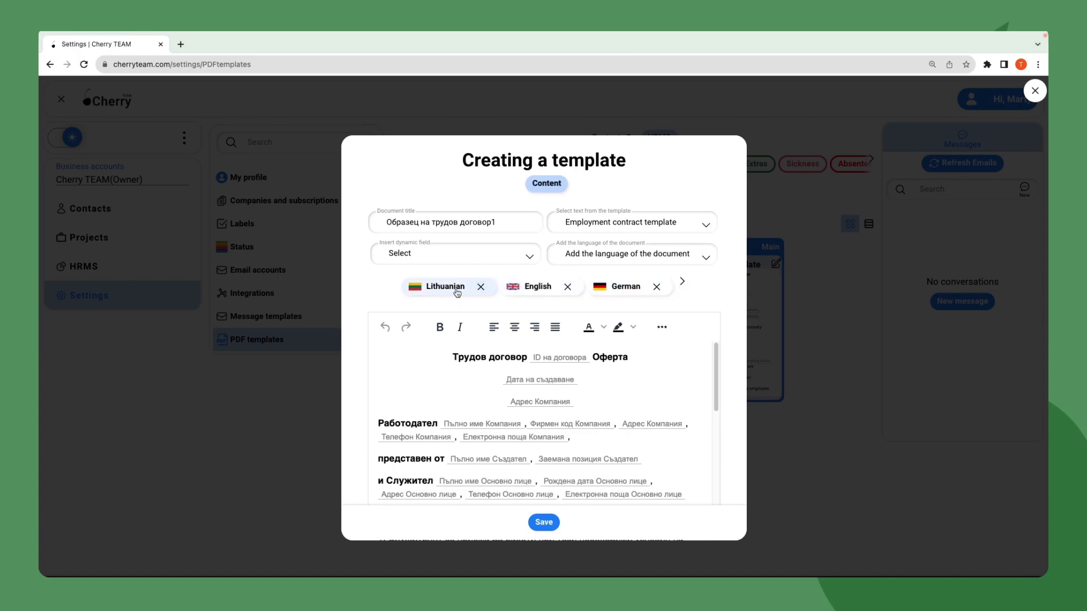
left_click(448, 290)
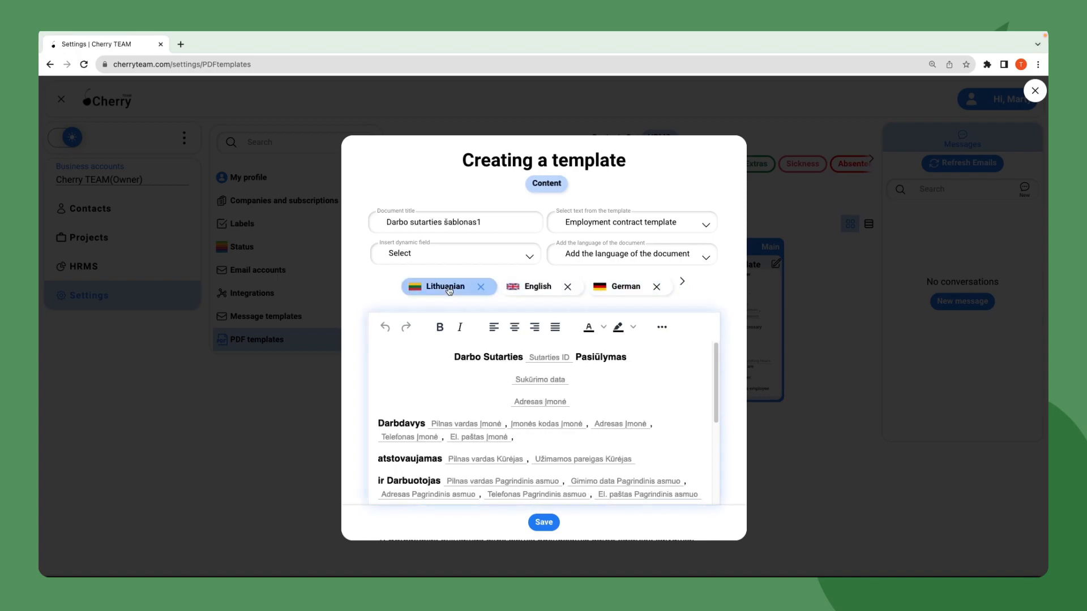
Step: Select clauses 7 to 12 of the Lithuanian text and paste replacement content over them
scroll(474, 385, "down", 15)
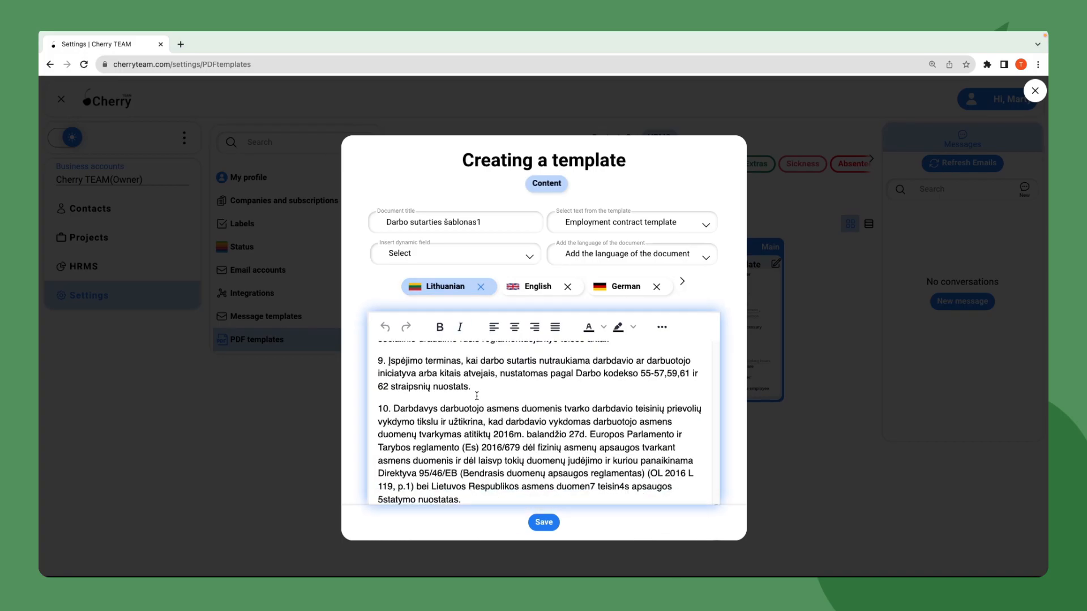
scroll(475, 400, "up", 3)
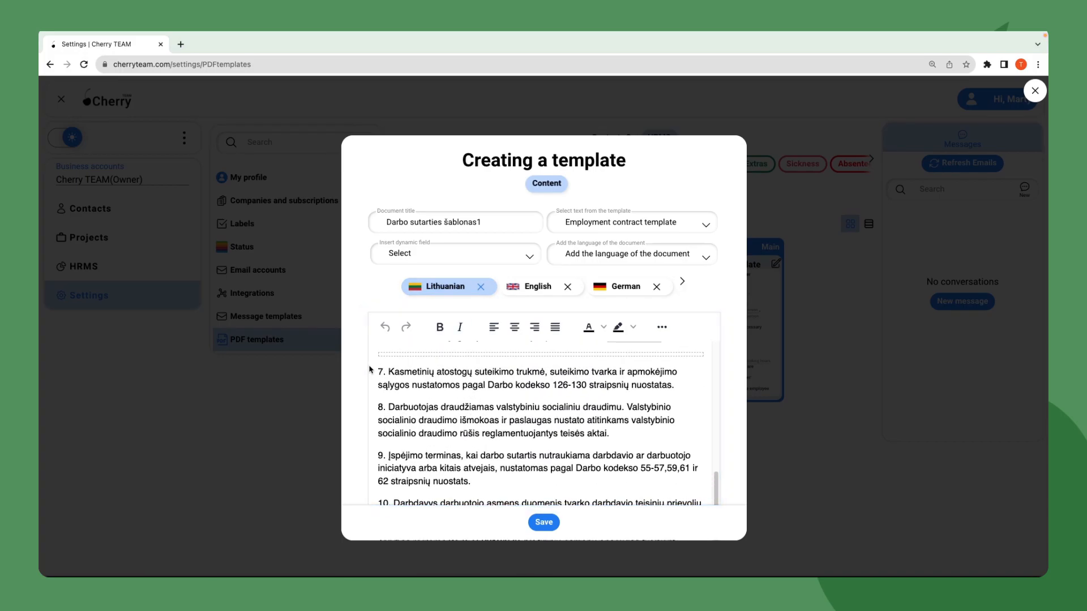
left_click_drag(379, 373, 651, 555)
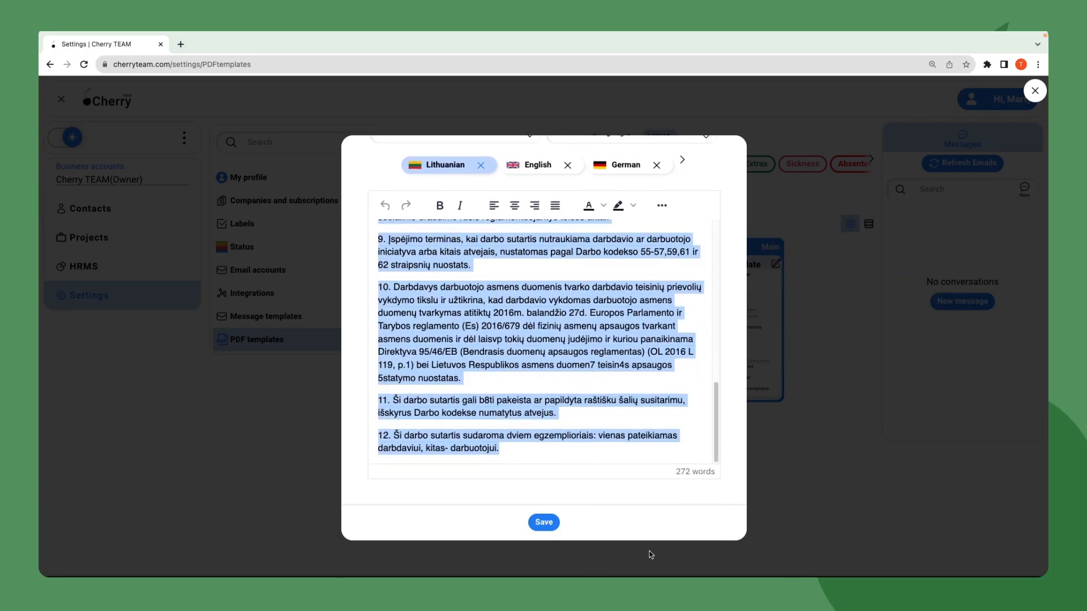
key("super+v")
Step: Switch to the English version, select its closing clauses and paste replacement content over them
left_click(537, 164)
scroll(449, 388, "down", 10)
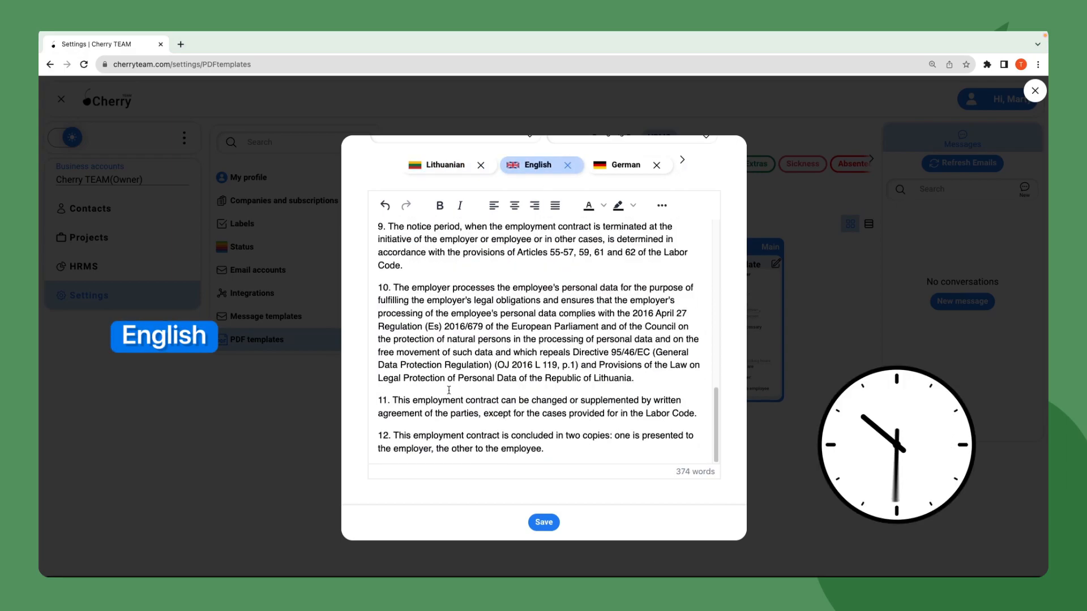
scroll(449, 388, "up", 3)
left_click_drag(379, 256, 622, 509)
key("super+v")
Step: Review the list of additional document languages and save the new template
scroll(530, 173, "right", 1)
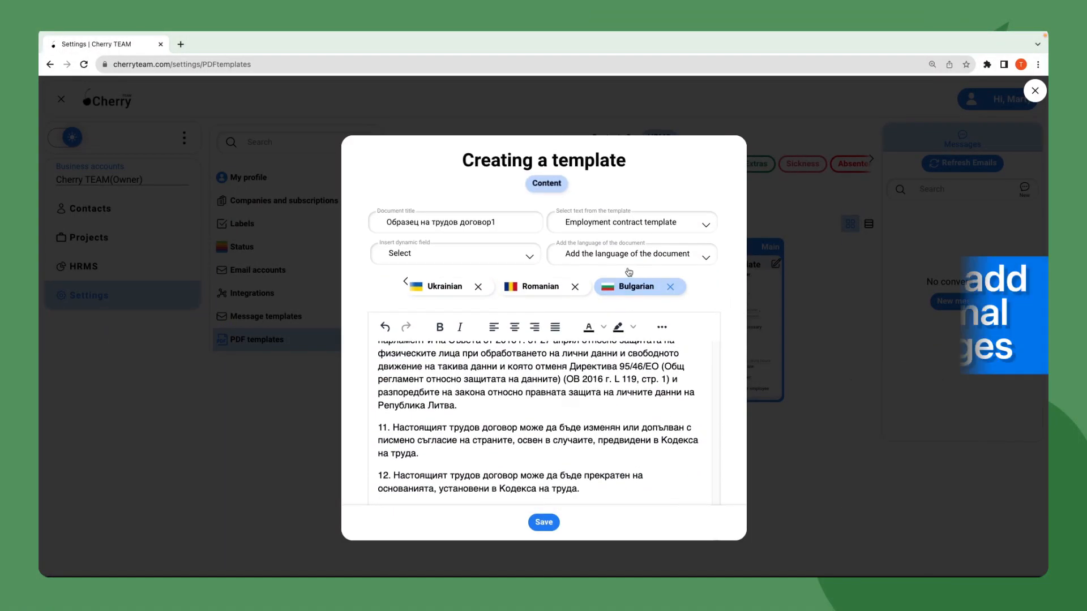
left_click(593, 256)
scroll(602, 391, "down", 1)
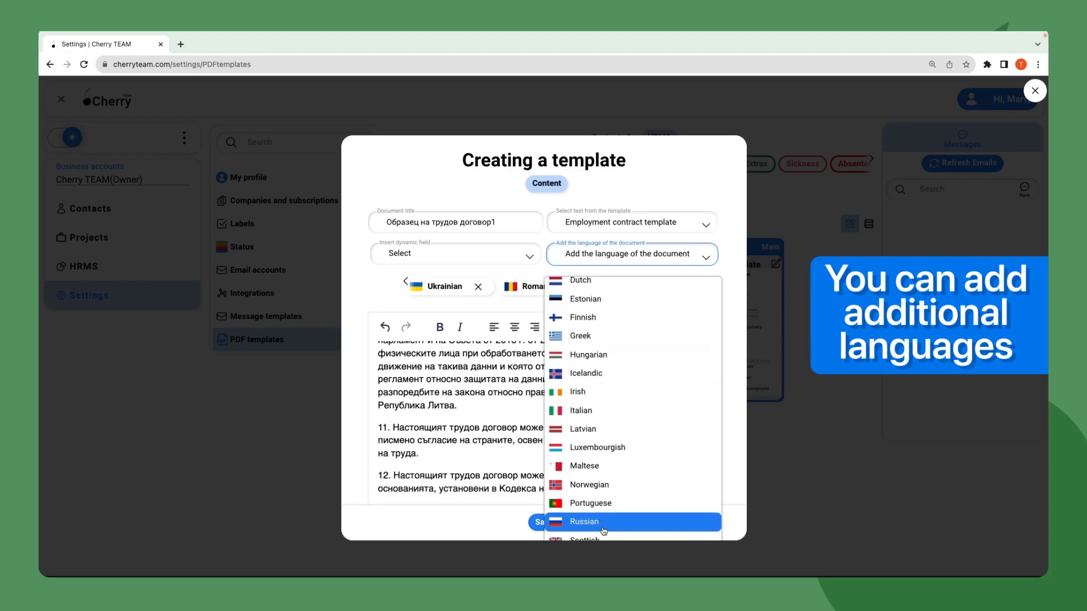
scroll(602, 464, "up", 1)
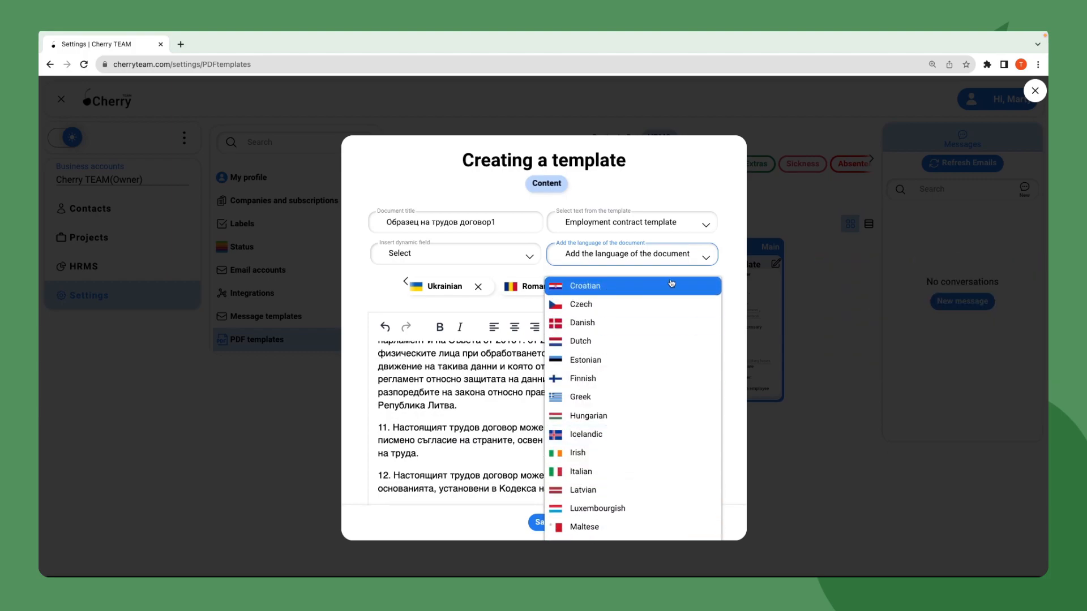
left_click(735, 268)
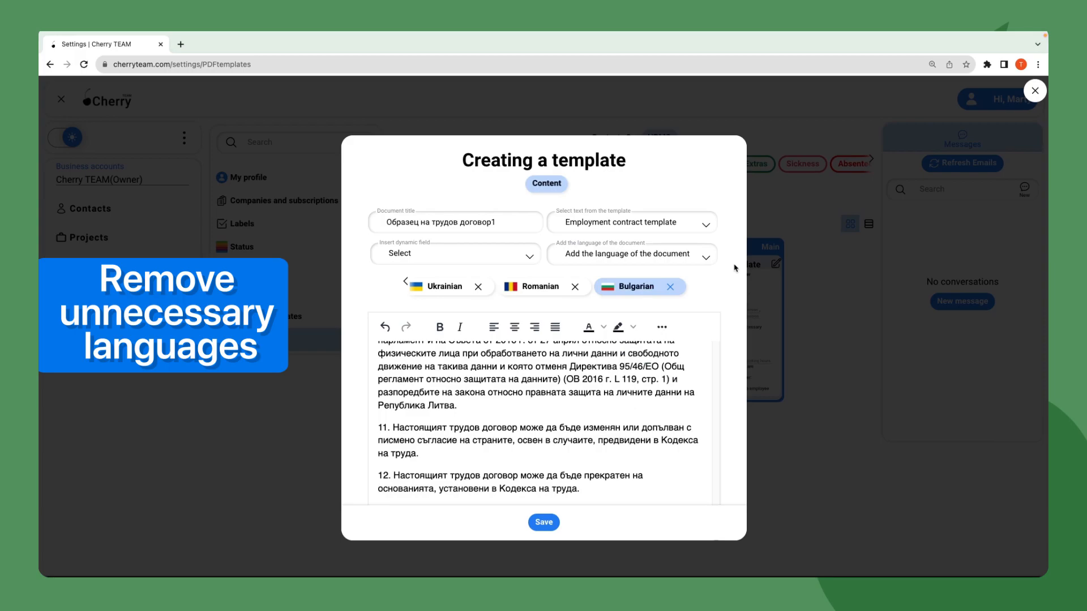
left_click(543, 523)
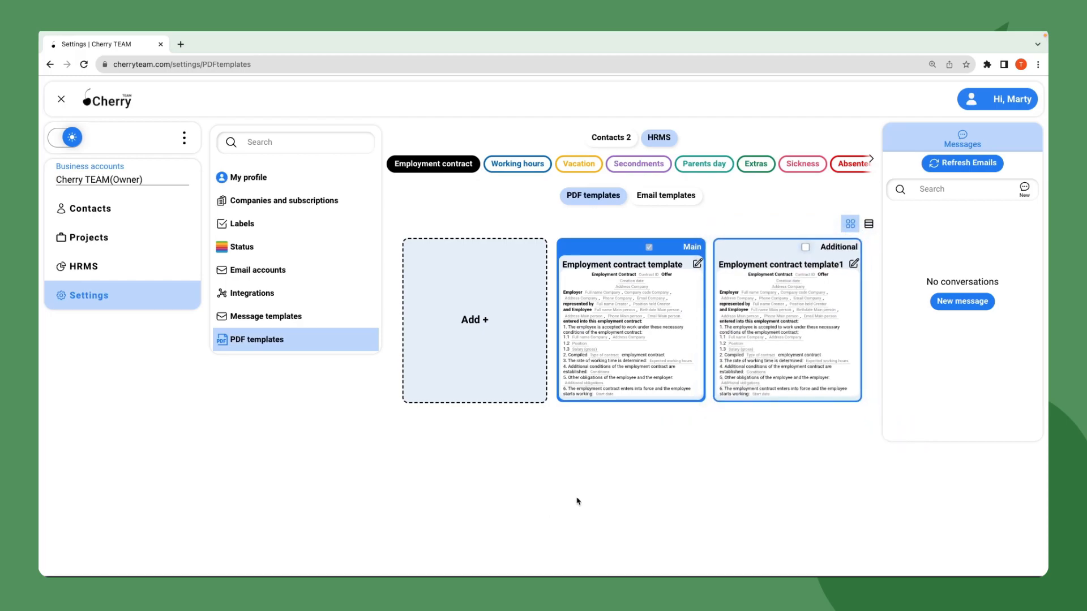
Step: Make Employment contract template1 the main PDF template
left_click(806, 248)
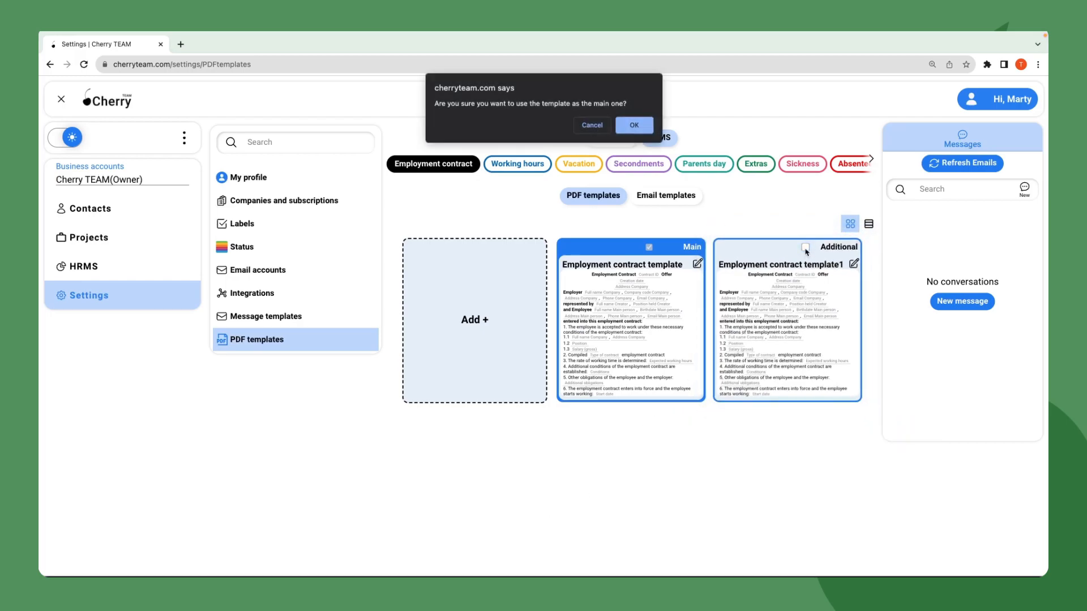
left_click(636, 125)
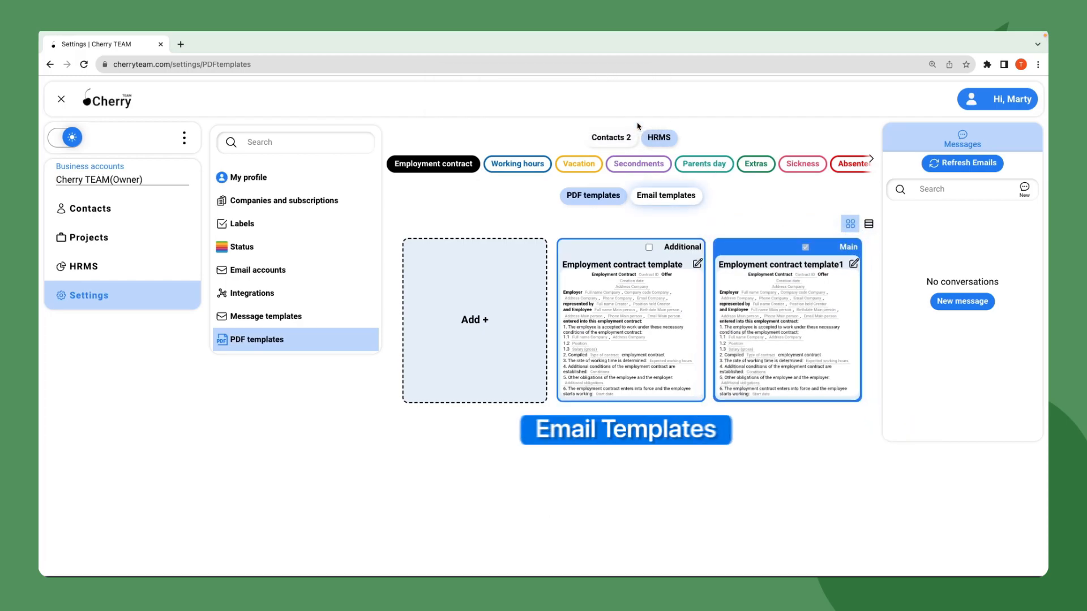
Step: Create a new email template based on the Standard employment contract text
left_click(671, 196)
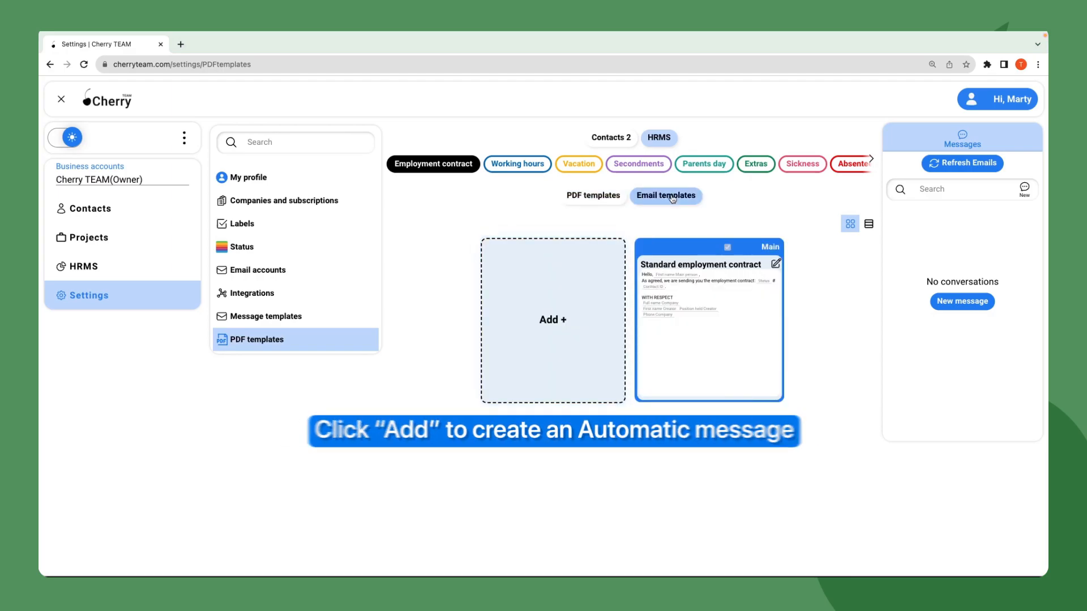
left_click(553, 302)
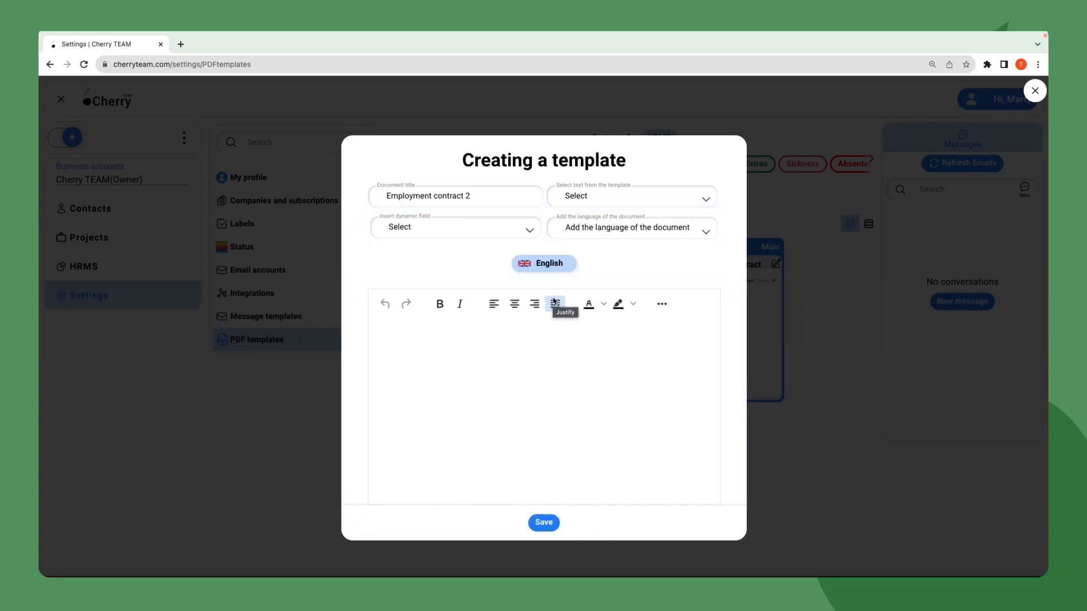
left_click(608, 203)
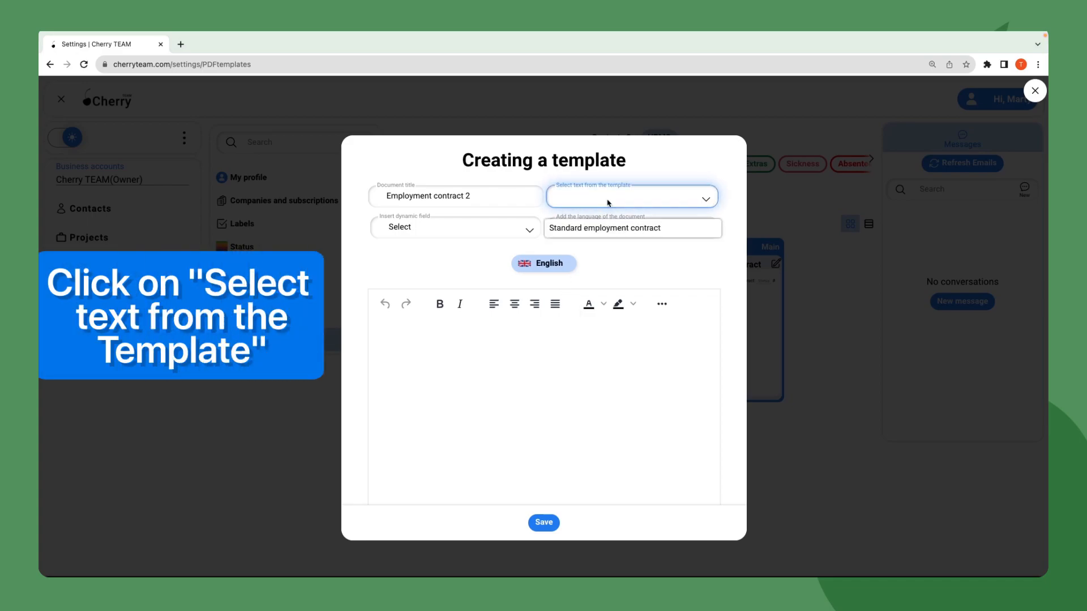
left_click(592, 229)
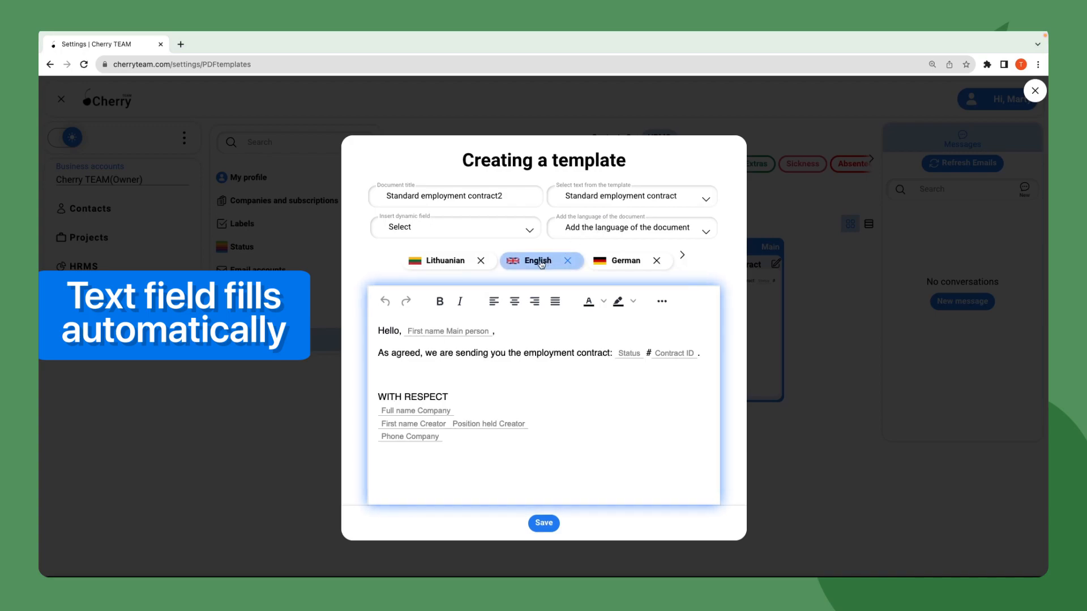
Step: Edit the document title to Standard employment contract
scroll(538, 261, "right", 3)
scroll(542, 264, "right", 3)
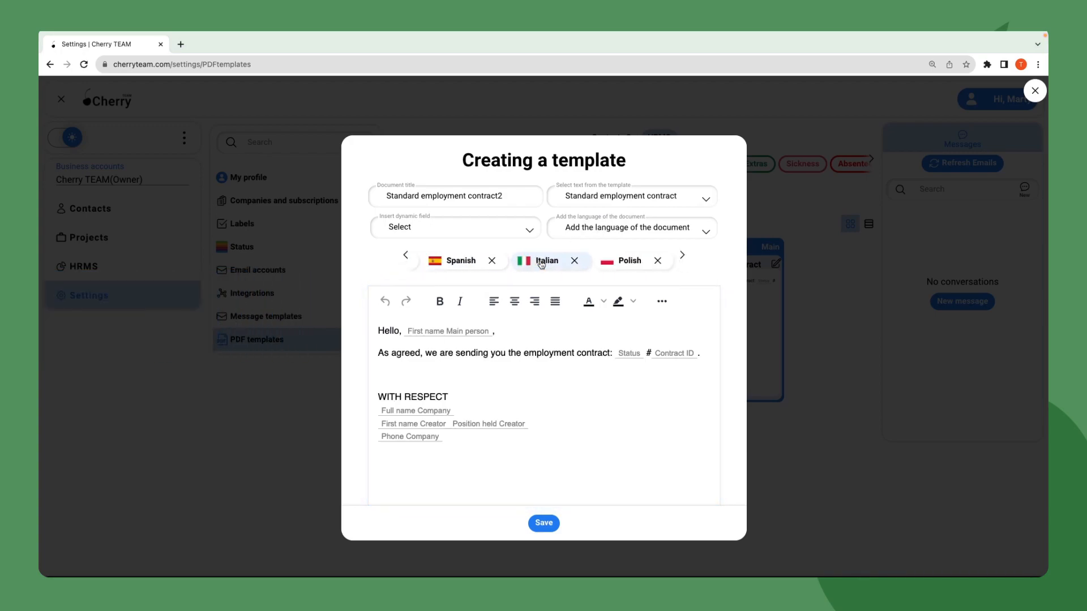
scroll(542, 265, "left", 6)
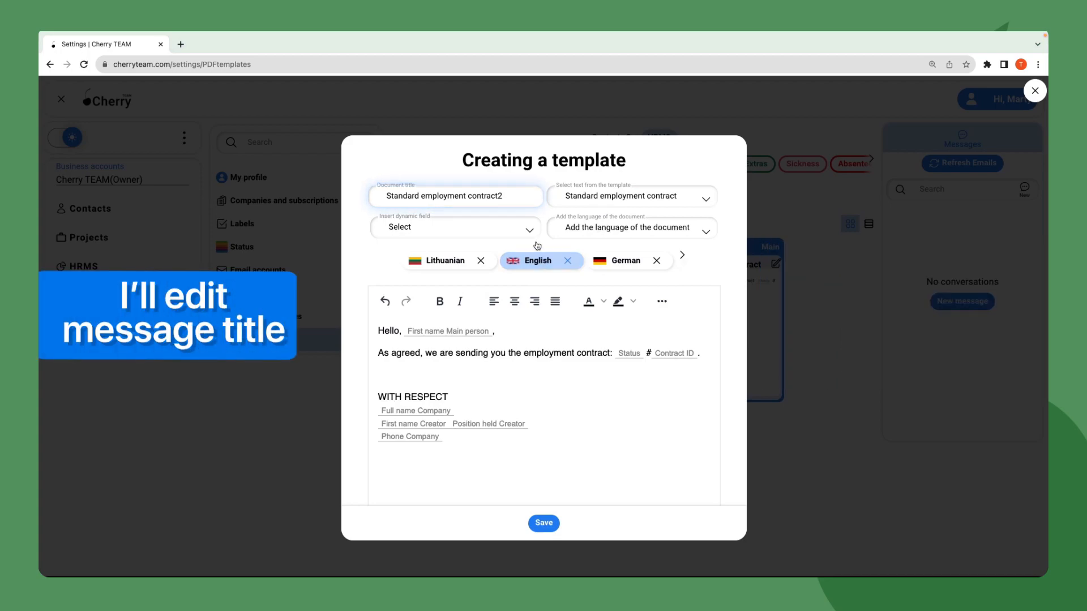
key("BackSpace")
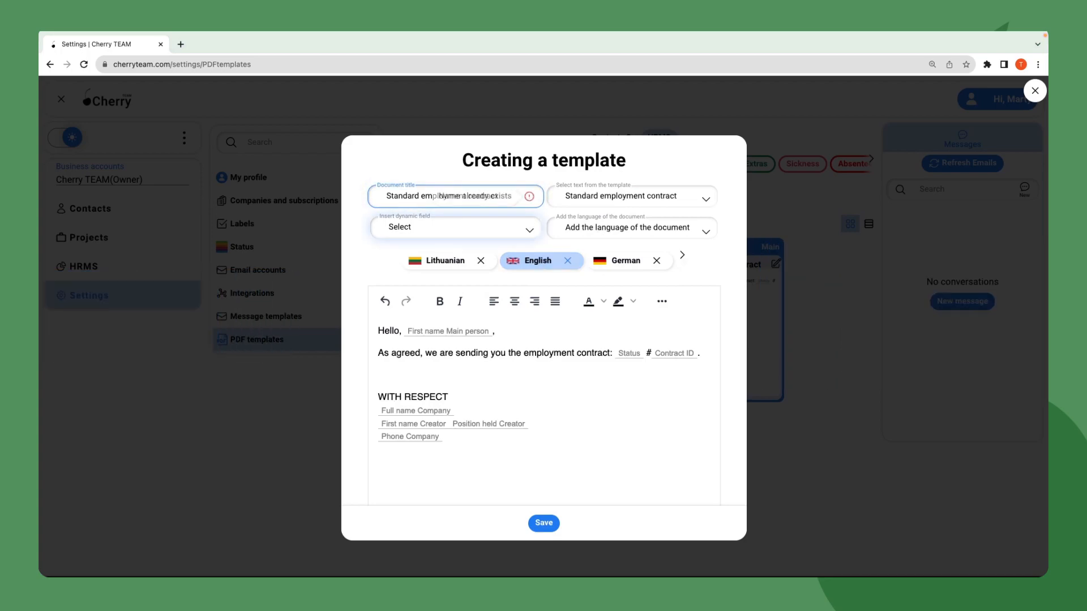
Step: Append the Main person Full name and Contract ID dynamic fields to the document title and save the email template
left_click(465, 229)
left_click(408, 281)
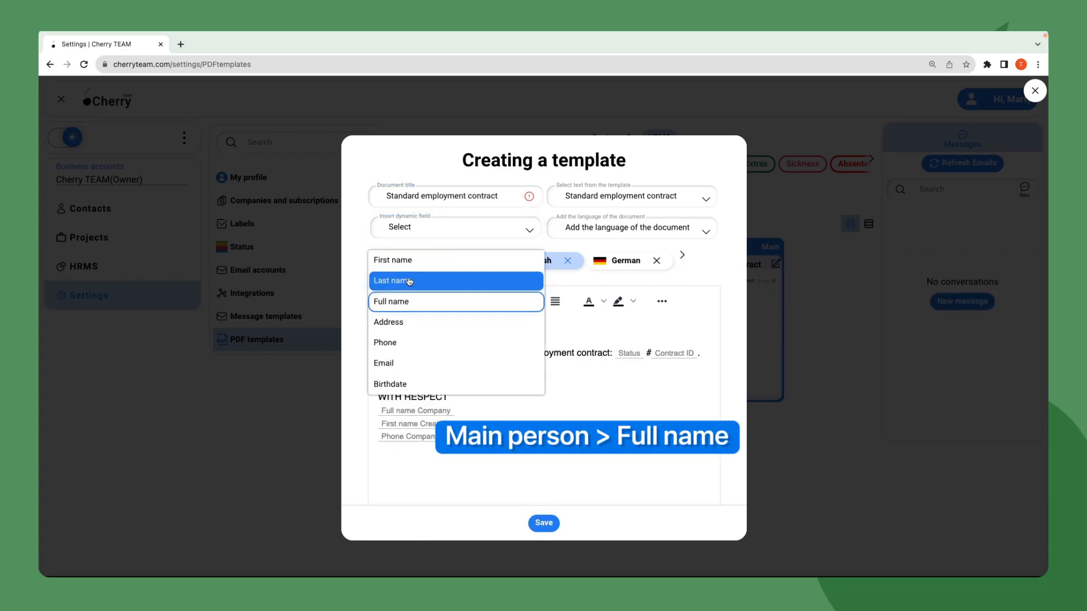
left_click(400, 301)
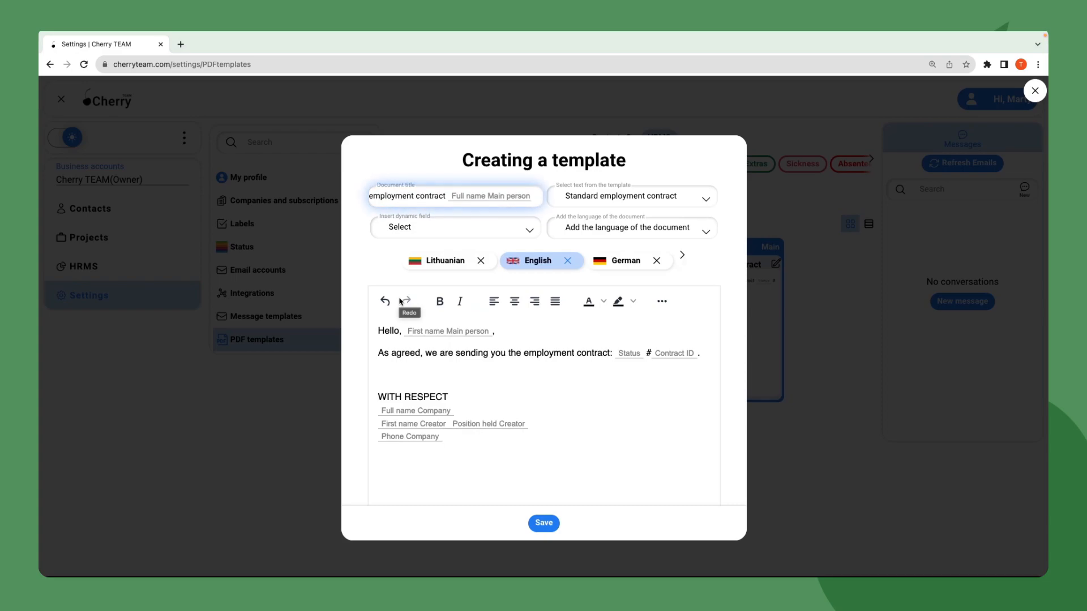
left_click(427, 231)
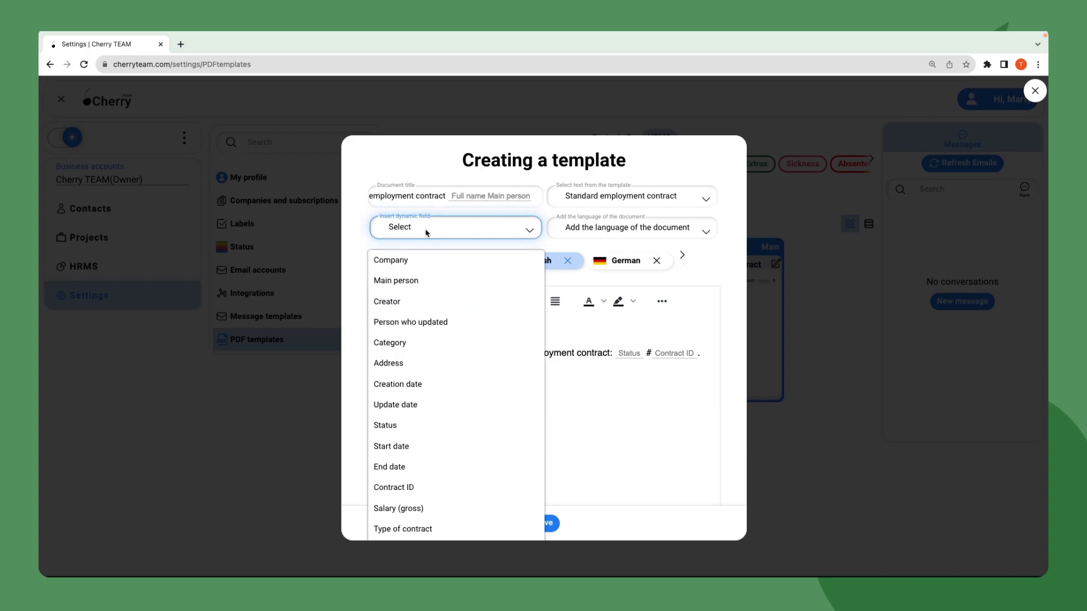
left_click(388, 487)
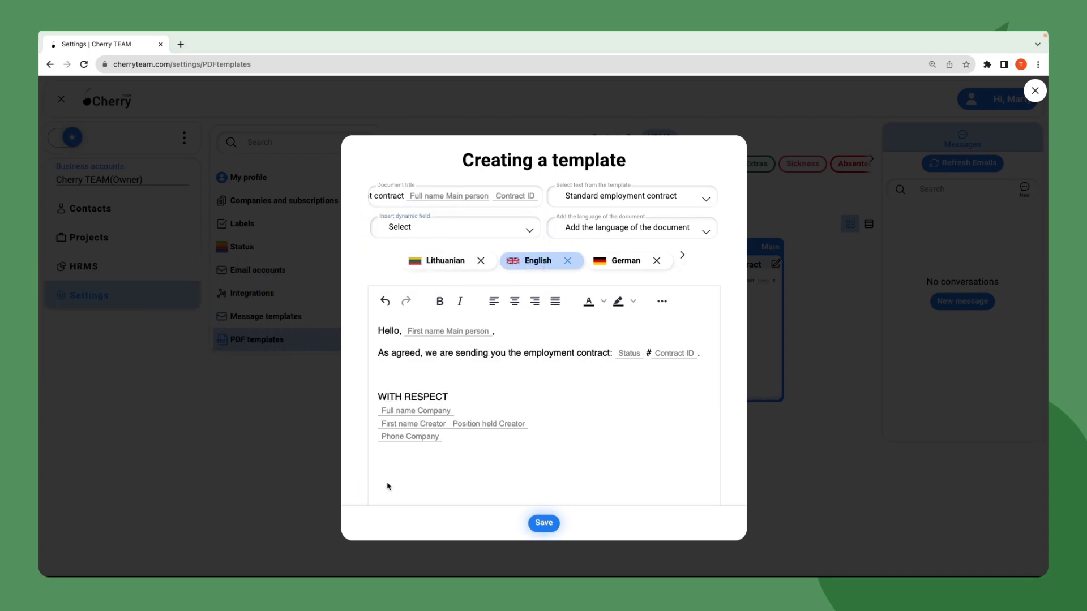
left_click(545, 523)
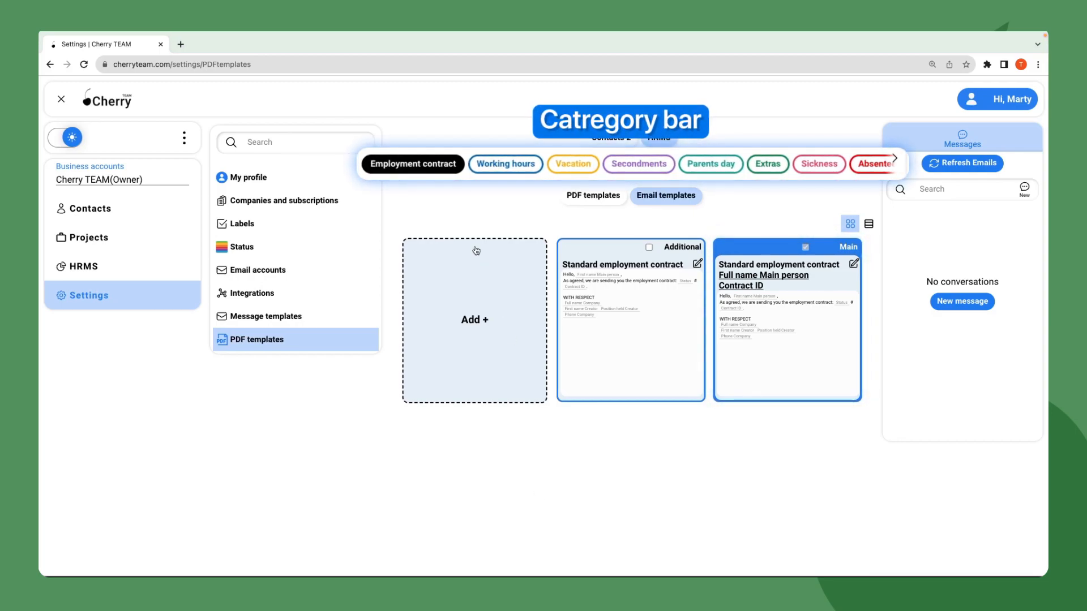
Step: Browse the templates of the other HRMS categories from Working hours through Absenteeism
left_click(515, 166)
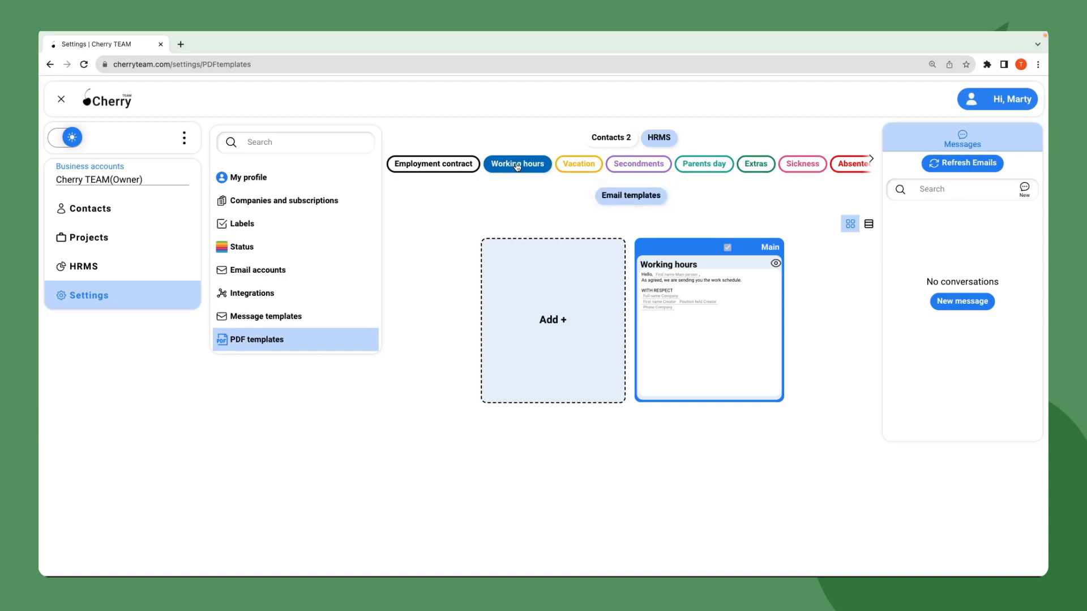
left_click(581, 166)
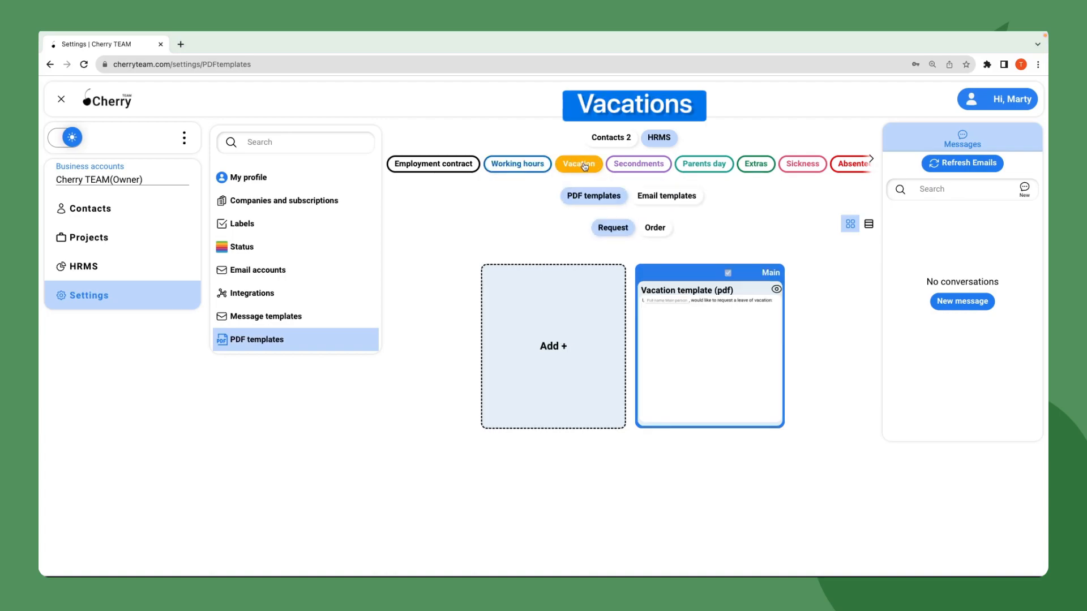
left_click(658, 165)
left_click(708, 164)
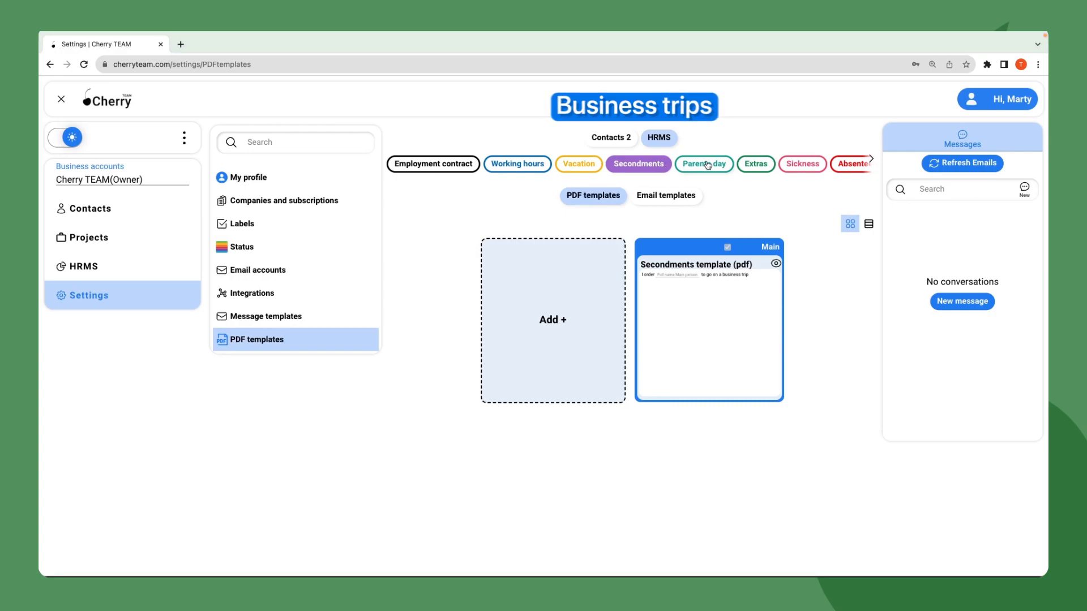
left_click(764, 165)
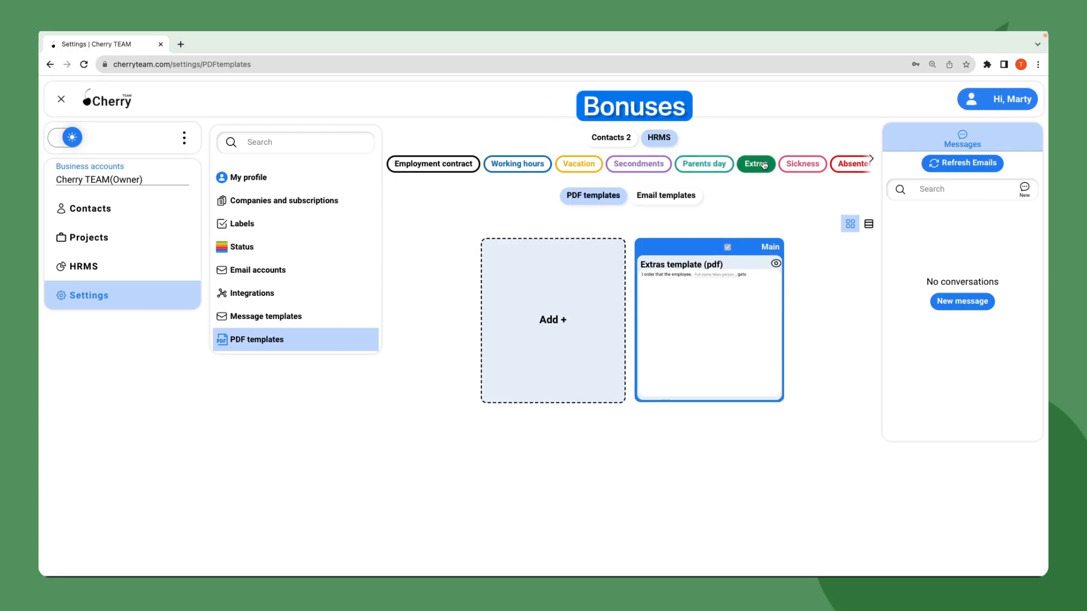
left_click(804, 165)
left_click(837, 166)
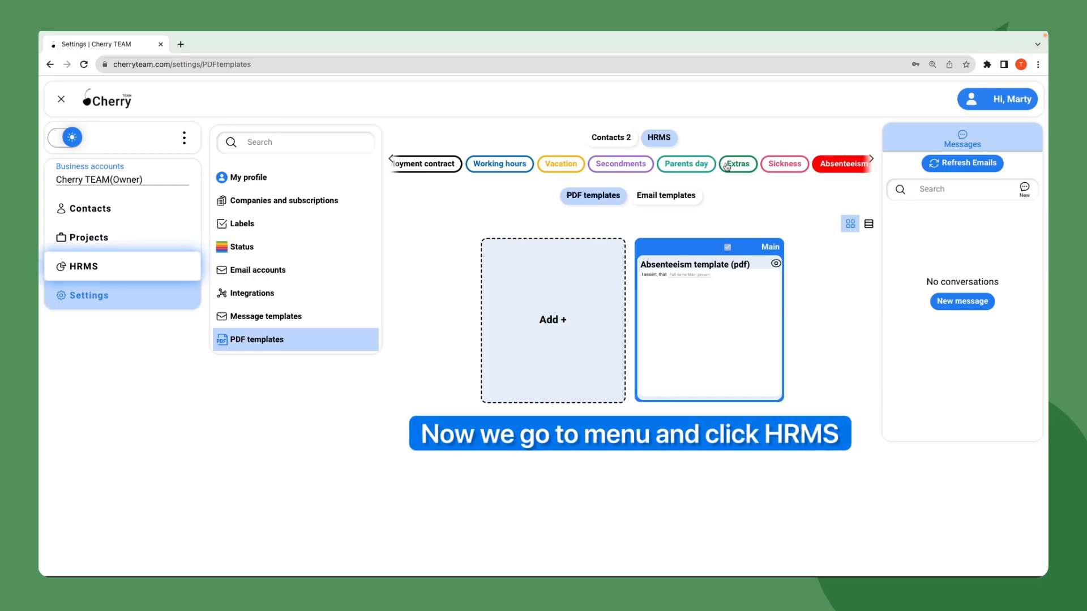
Step: Open HRMS, start a new recruitment and select the candidate employee from the contact list
left_click(80, 268)
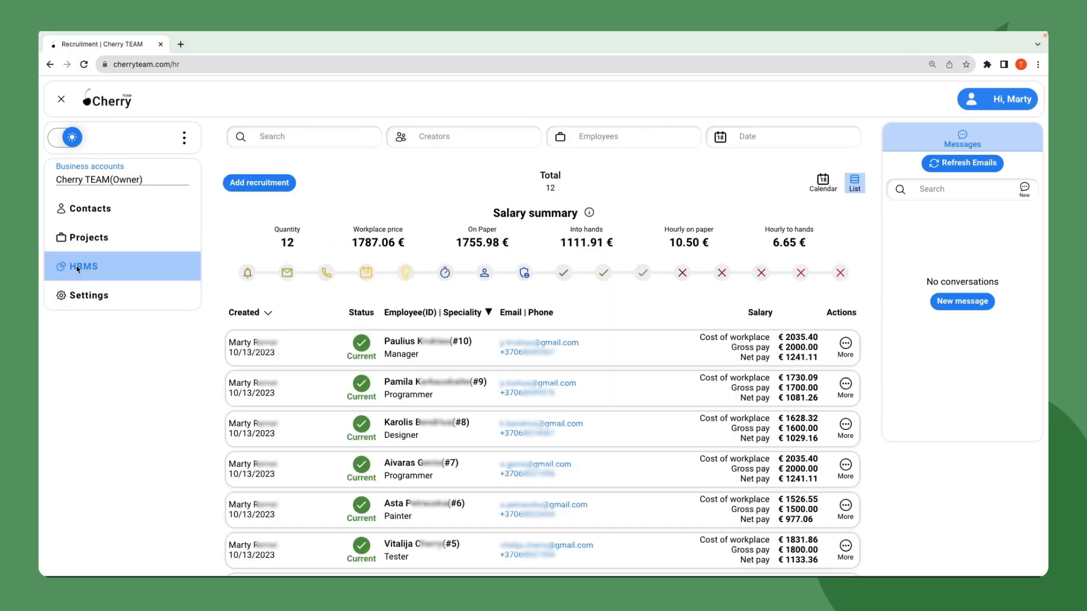
left_click(257, 183)
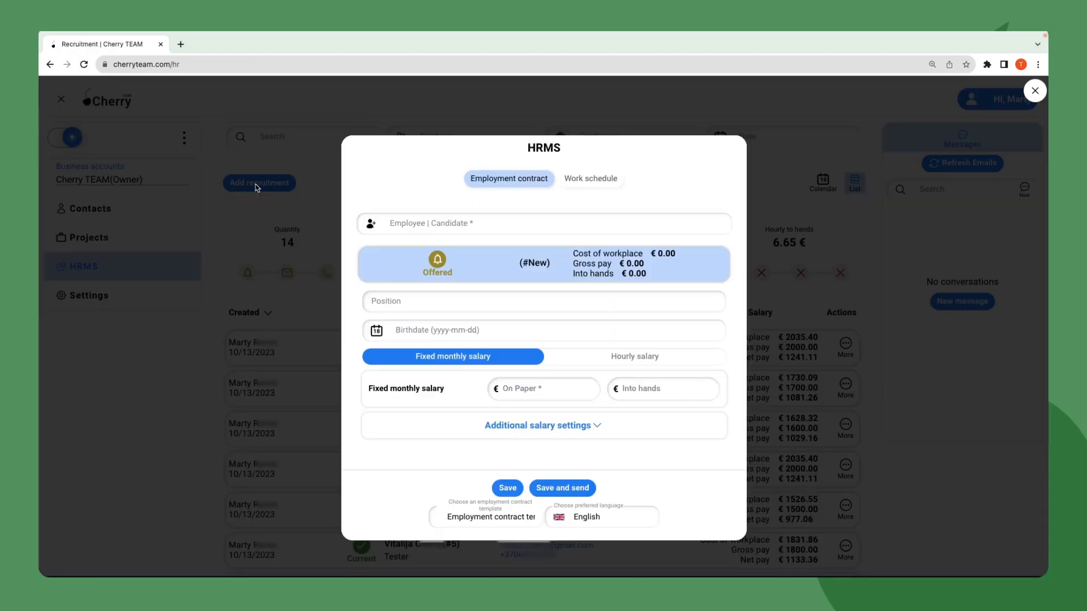
left_click(503, 487)
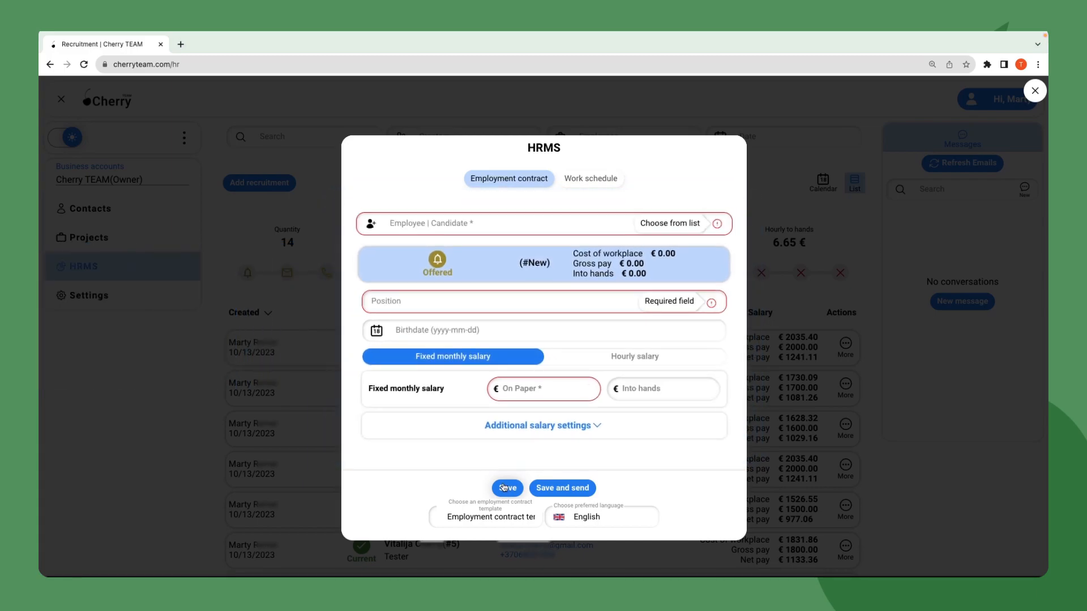
left_click(515, 223)
type("M")
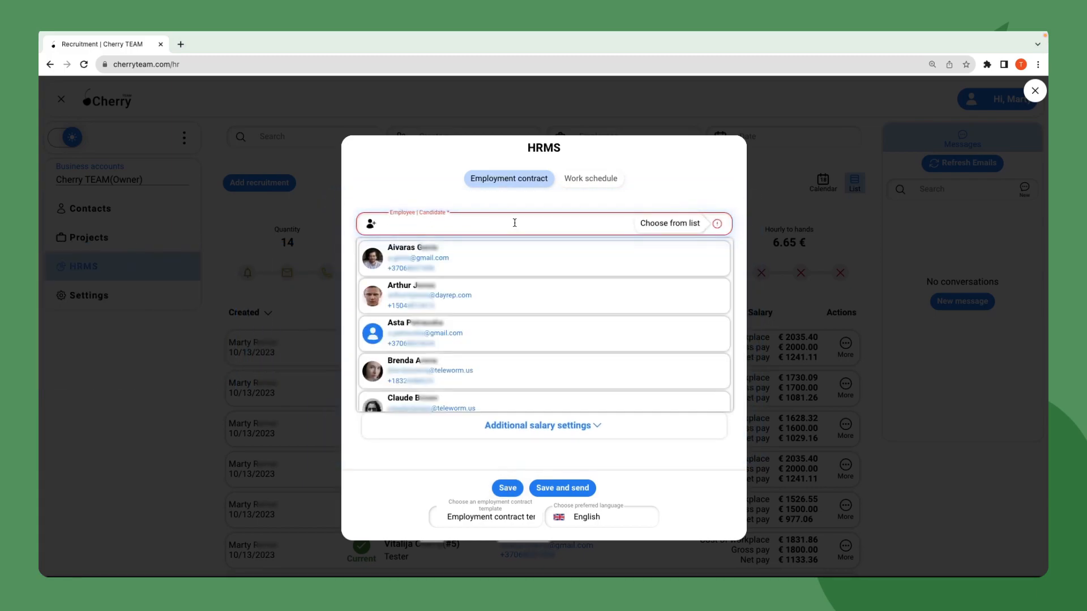
type("artin")
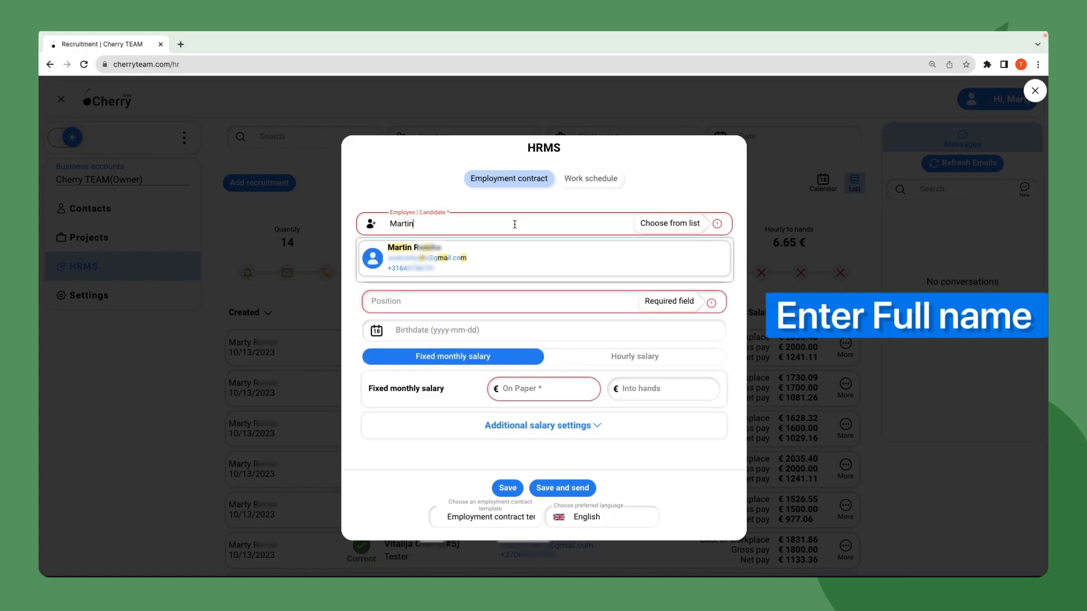
left_click(529, 261)
Step: Set the position to Graphics designer and the fixed monthly on-paper salary to 2200
left_click(520, 311)
type("Graphi")
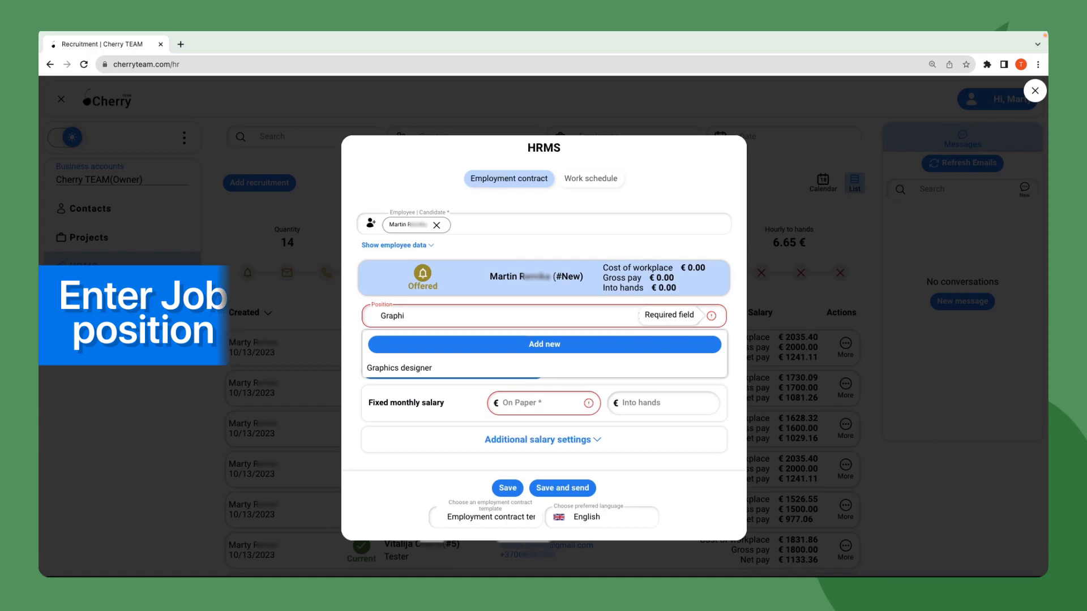
type("cs")
left_click(512, 368)
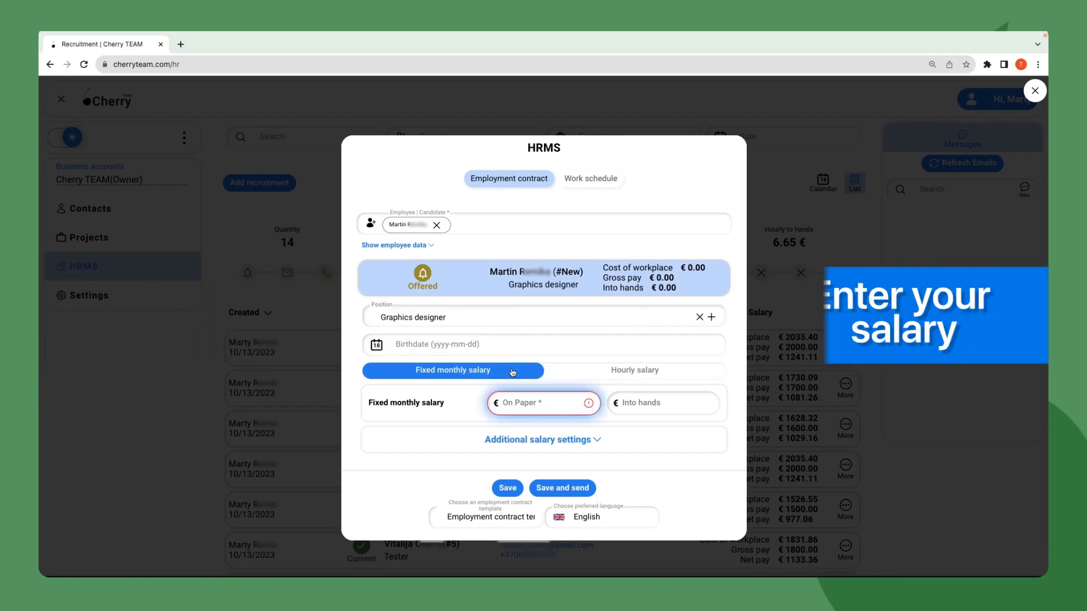
type("22")
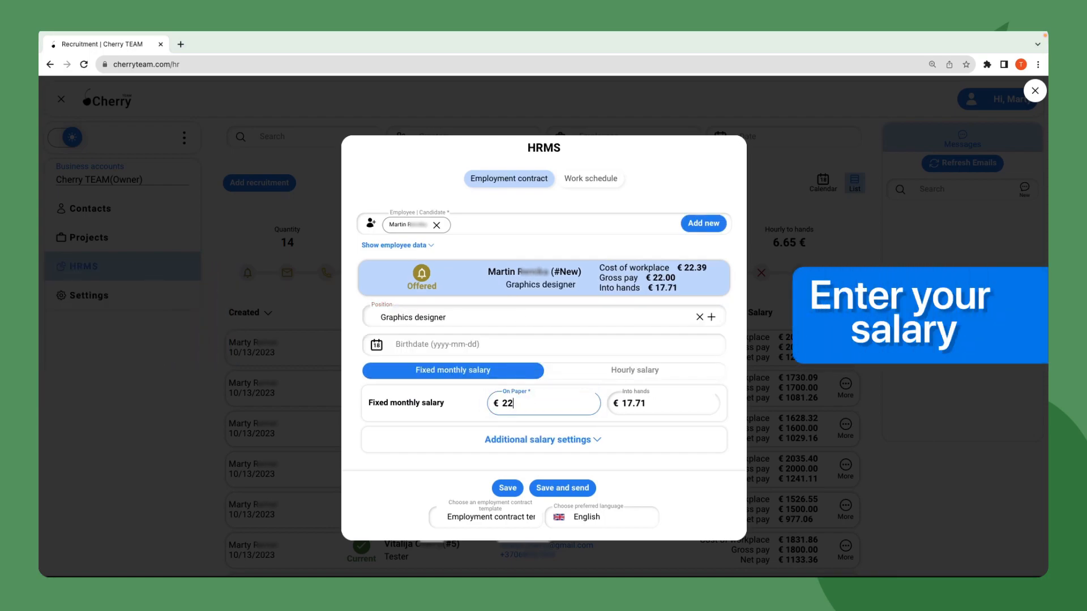
type("00")
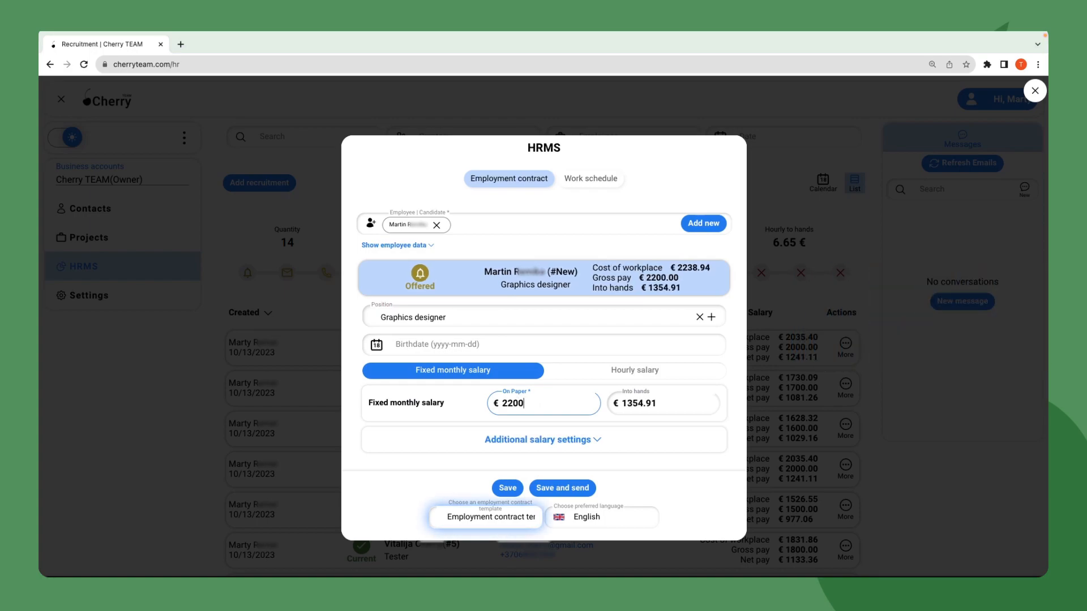
Step: Check the contract template and language choices, then save the recruitment and send the employment contract email
left_click(501, 518)
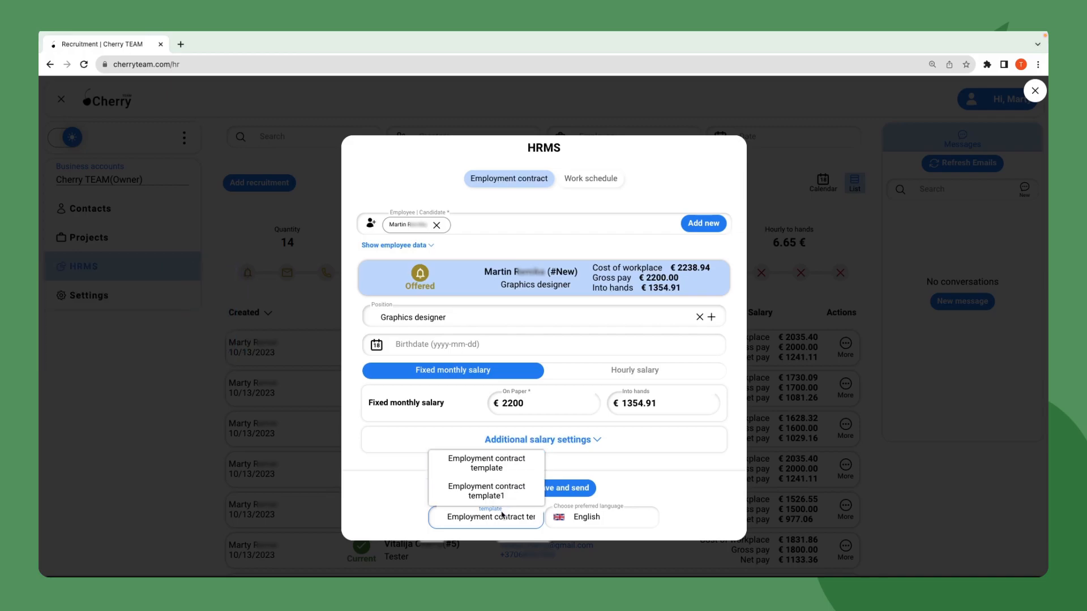
left_click(589, 517)
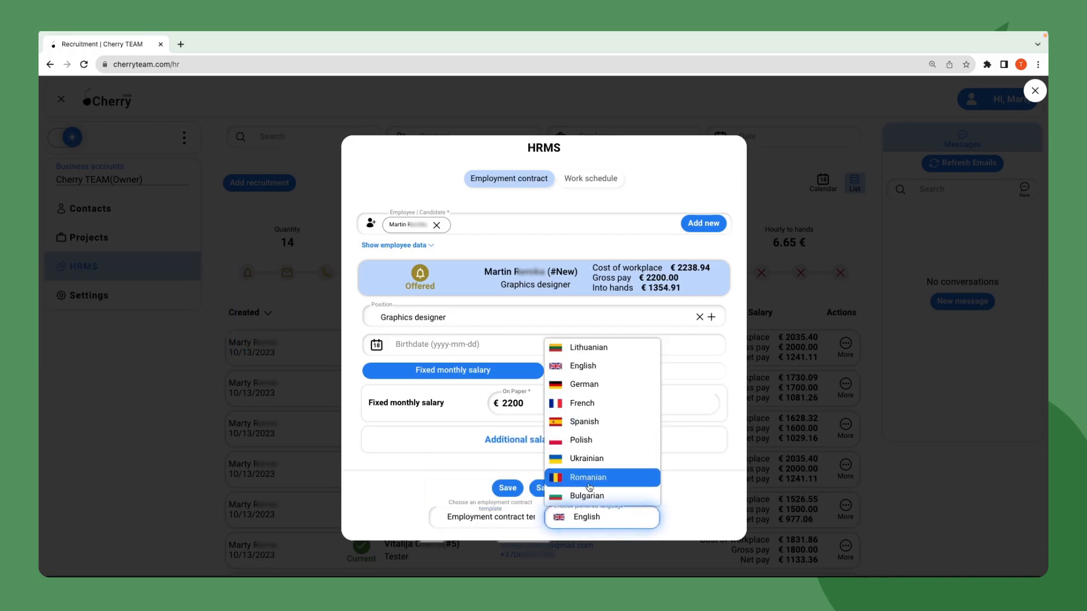
left_click(674, 519)
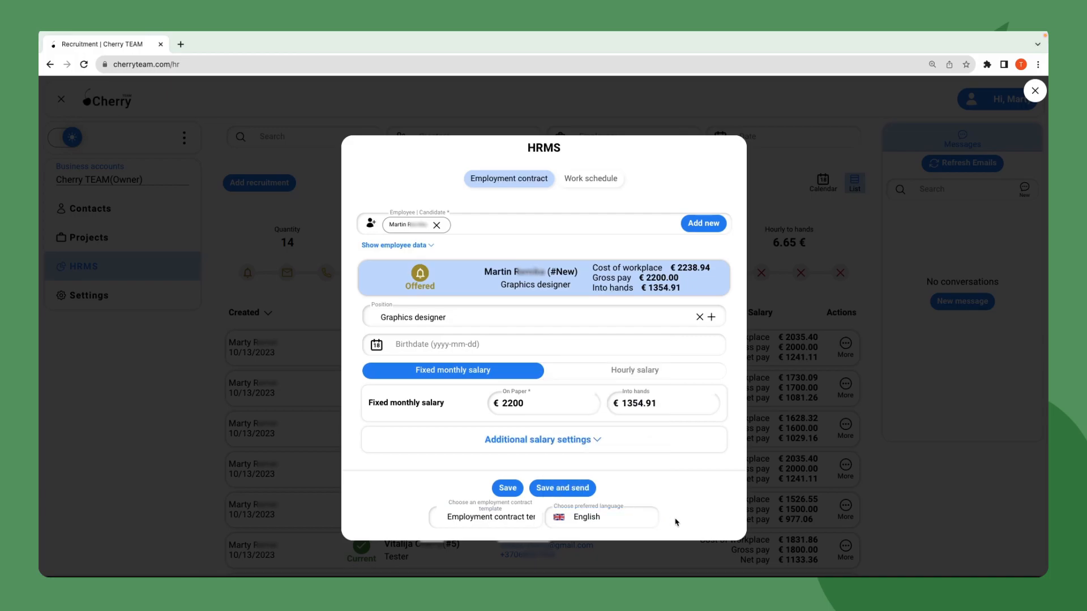
left_click(566, 488)
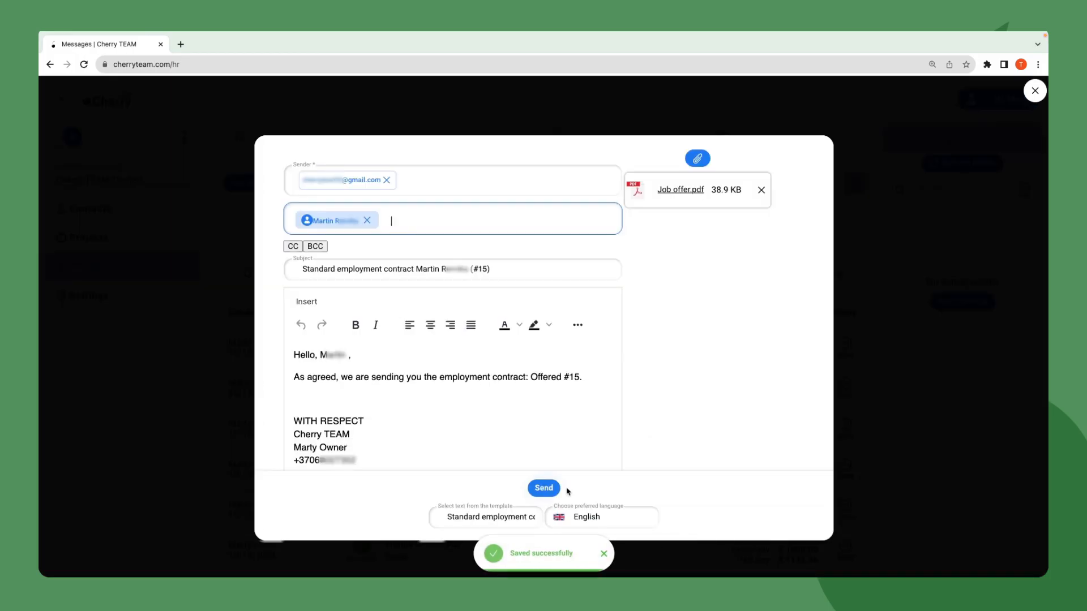
left_click(545, 489)
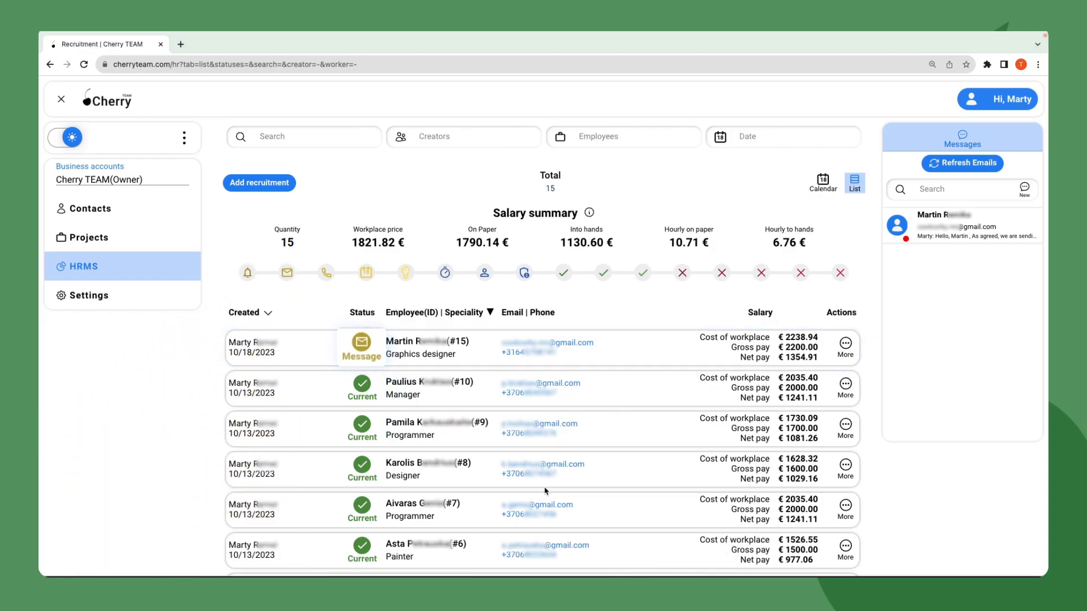
left_click(362, 344)
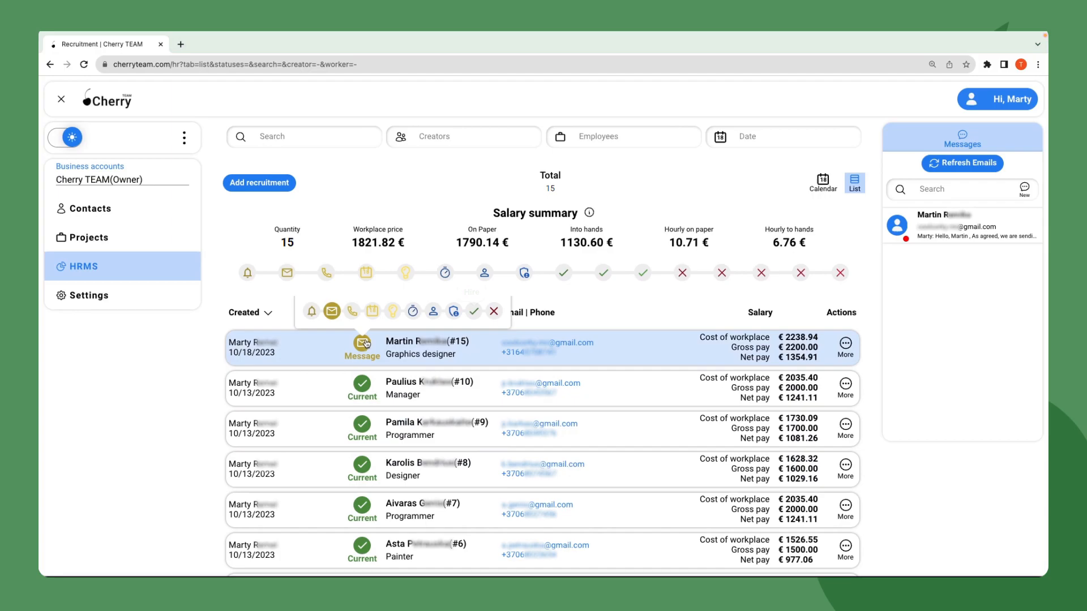
left_click(366, 343)
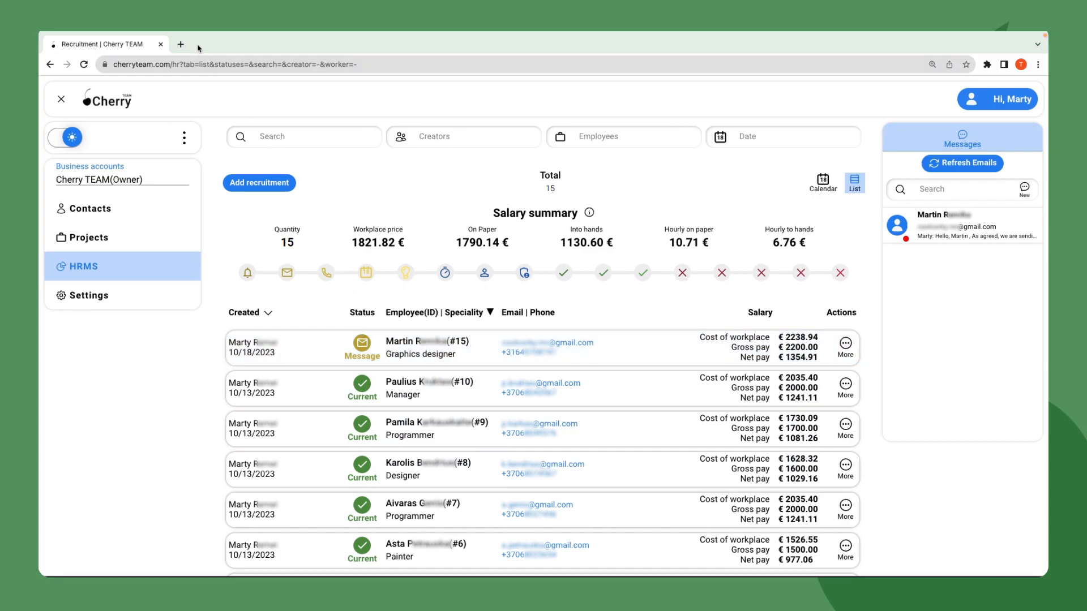
Step: Switch to Gmail in a new browser tab and open the Standard employment contract email
left_click(181, 44)
type("gma")
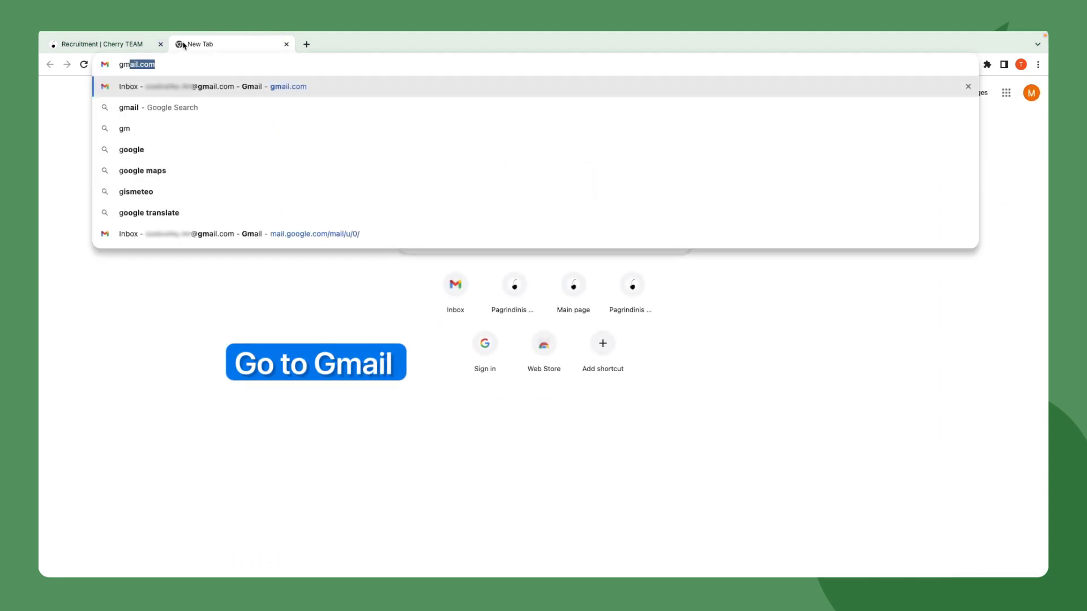
type("il.com")
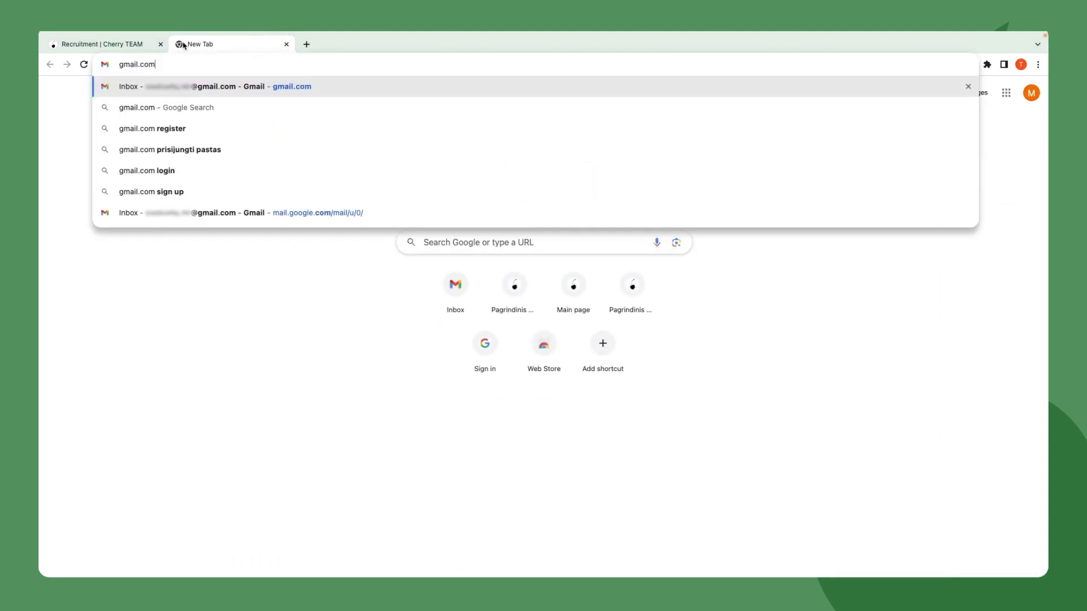
key("Return")
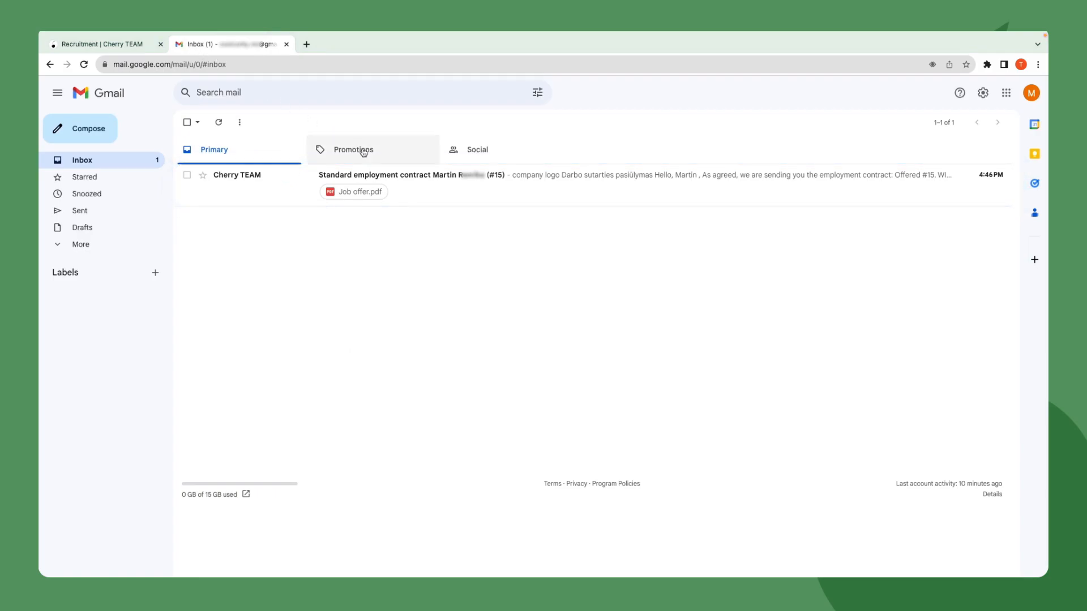
left_click(437, 195)
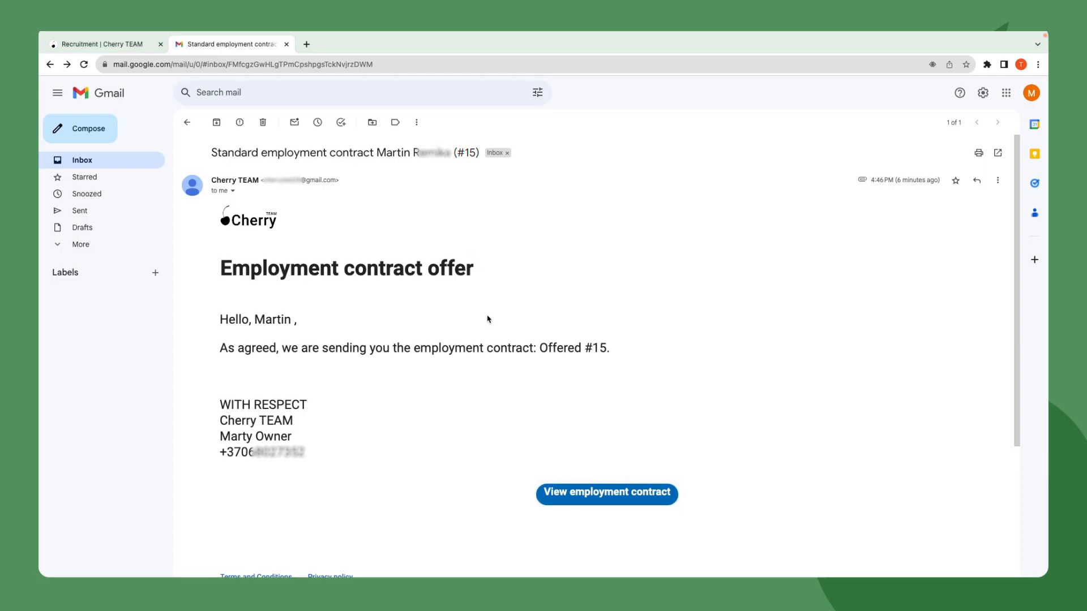
Step: Open the Job offer.pdf attachment and scroll through the contract
scroll(489, 309, "down", 4)
left_click(273, 456)
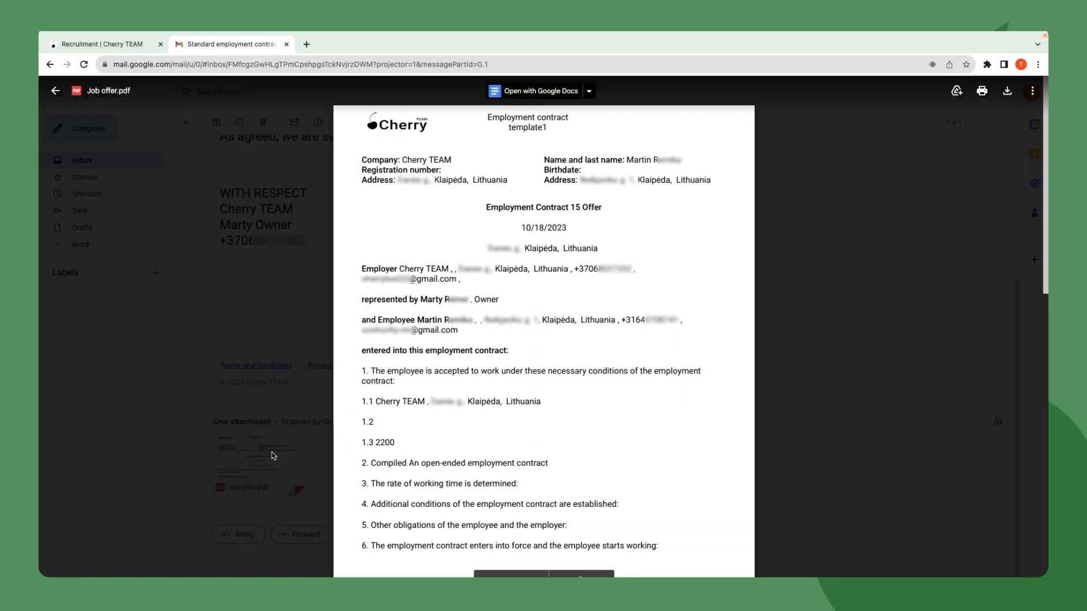
scroll(568, 389, "down", 15)
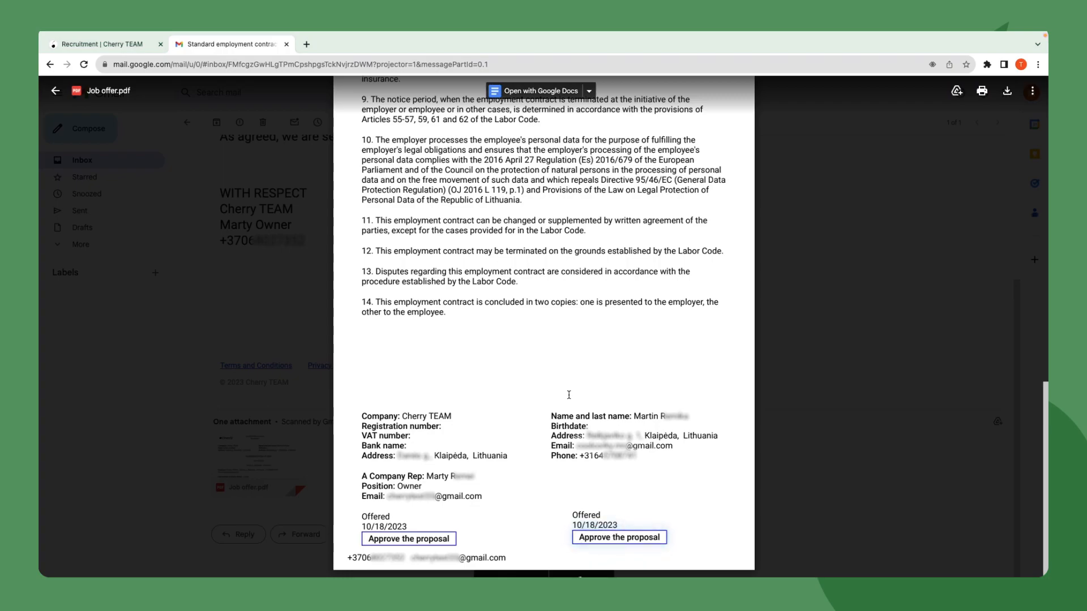
Step: Approve the proposal from the PDF and start confirming the employment contract as the employee
left_click(579, 538)
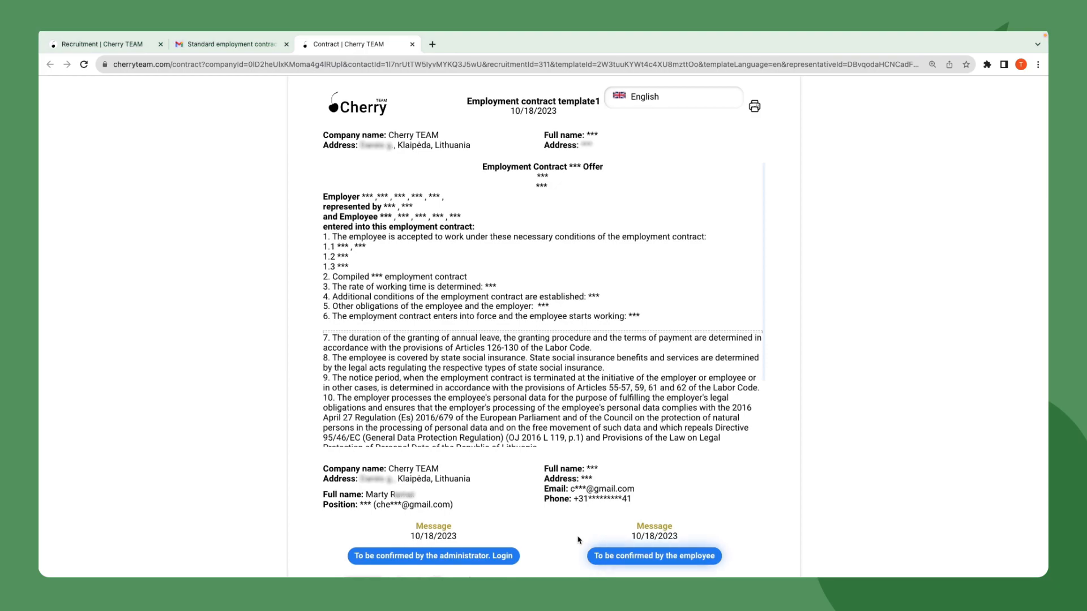
left_click(614, 556)
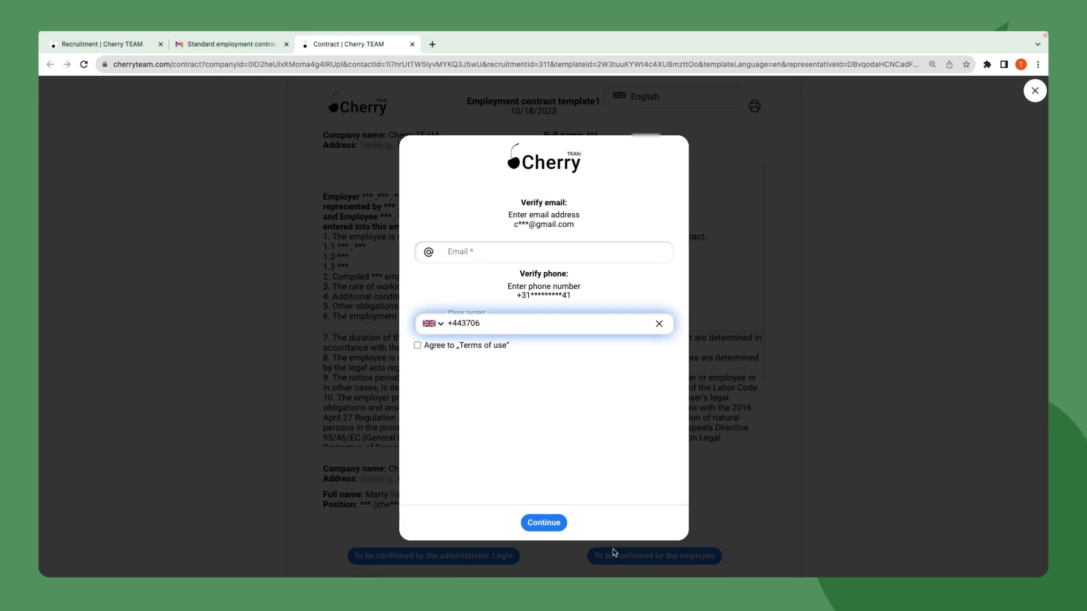
Step: Enter the employee's e-mail address and phone number, accept the Terms of use, and continue the verification
left_click(489, 254)
left_click(501, 324)
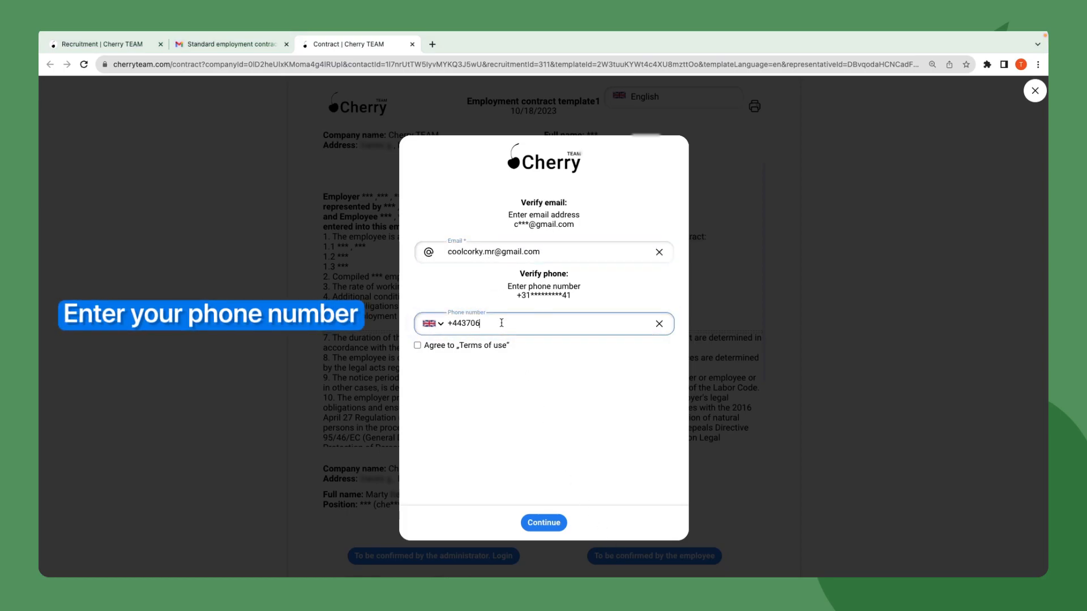
left_click(419, 346)
scroll(576, 334, "down", 10)
scroll(577, 334, "down", 15)
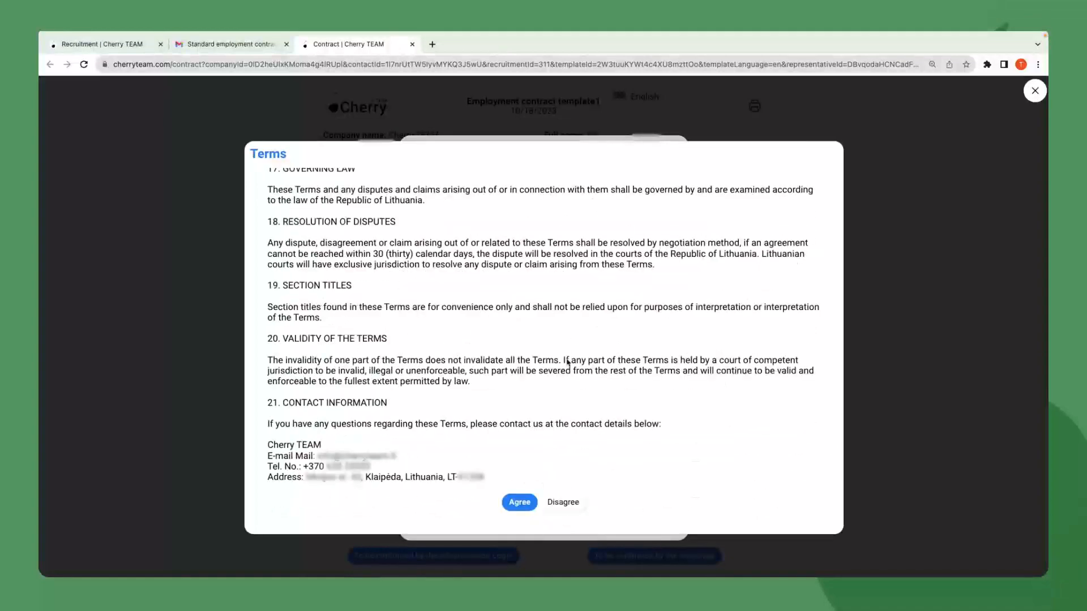
left_click(517, 504)
left_click(553, 523)
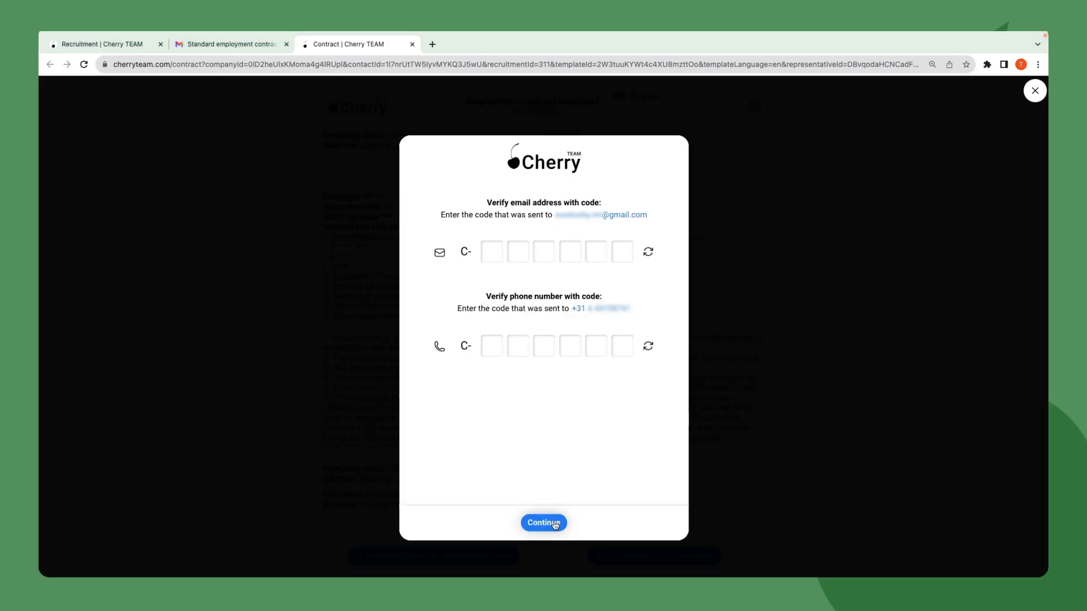
Step: Enter the e-mail and phone verification codes and confirm the employment contract as the employee
scroll(555, 526, "right", 3)
left_click(492, 252)
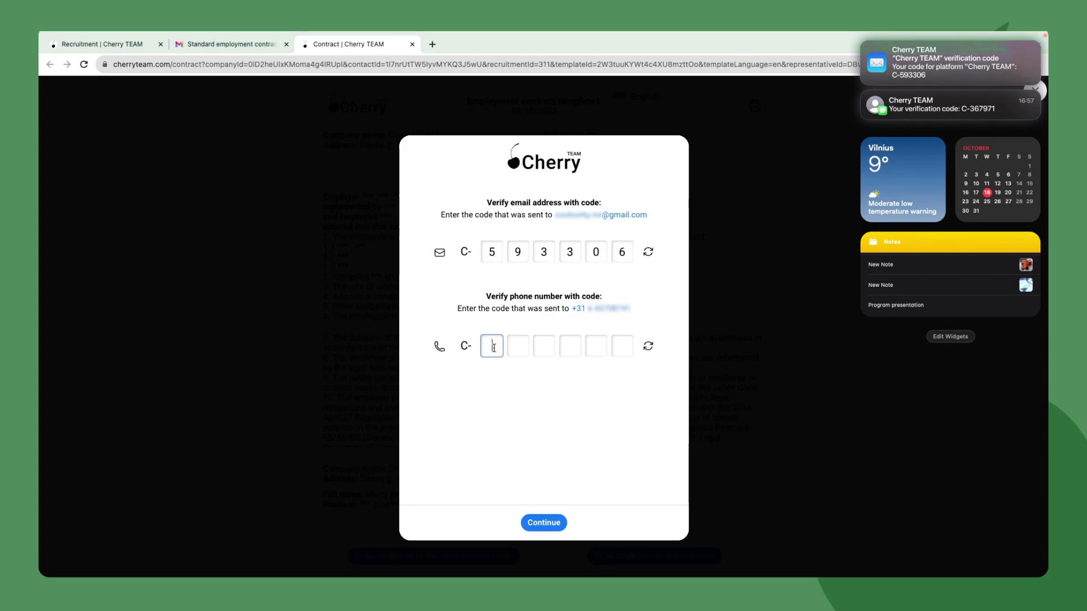
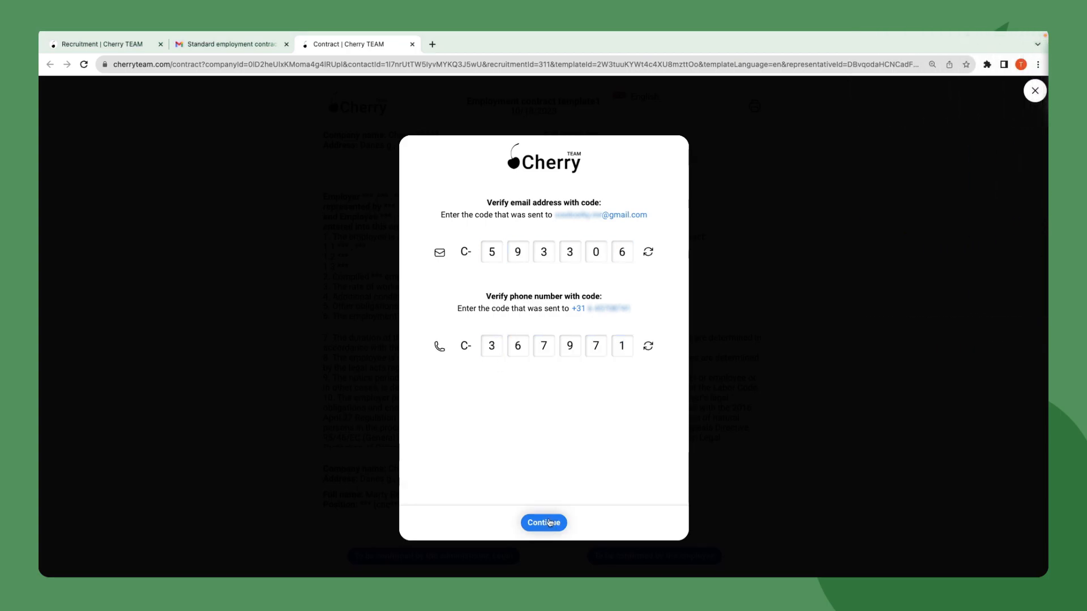
left_click(543, 522)
left_click(602, 556)
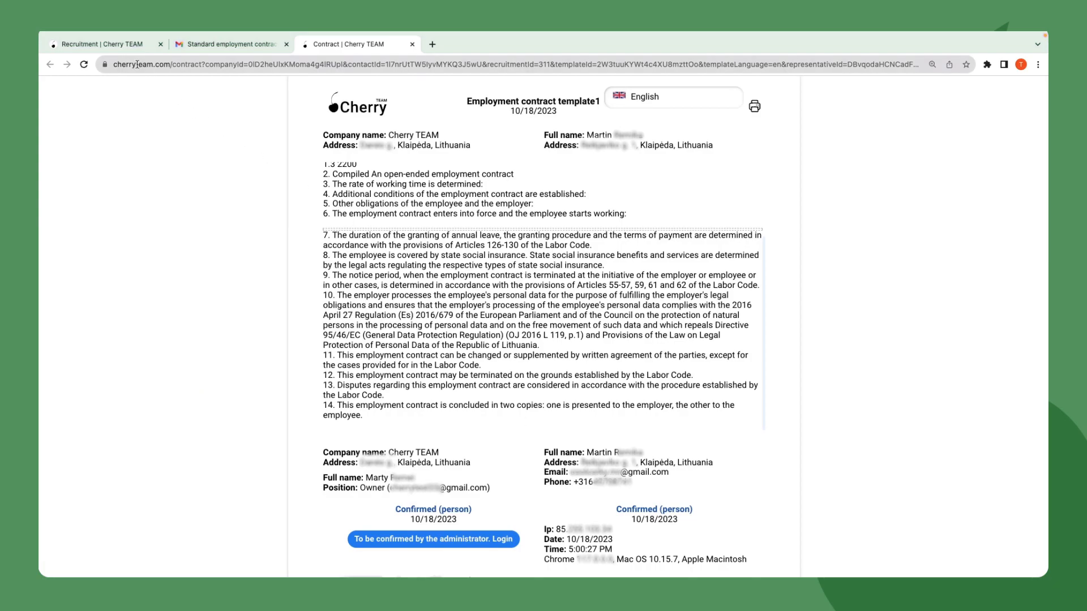
Step: Return to the recruitment list and inspect the status options of the newest recruitment
left_click(126, 46)
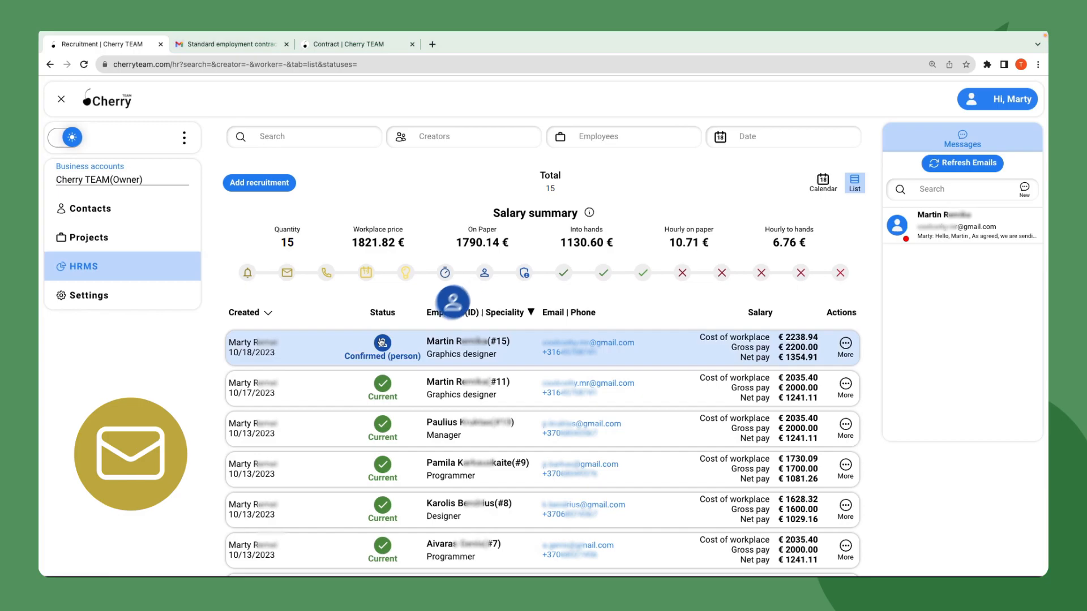
left_click(382, 342)
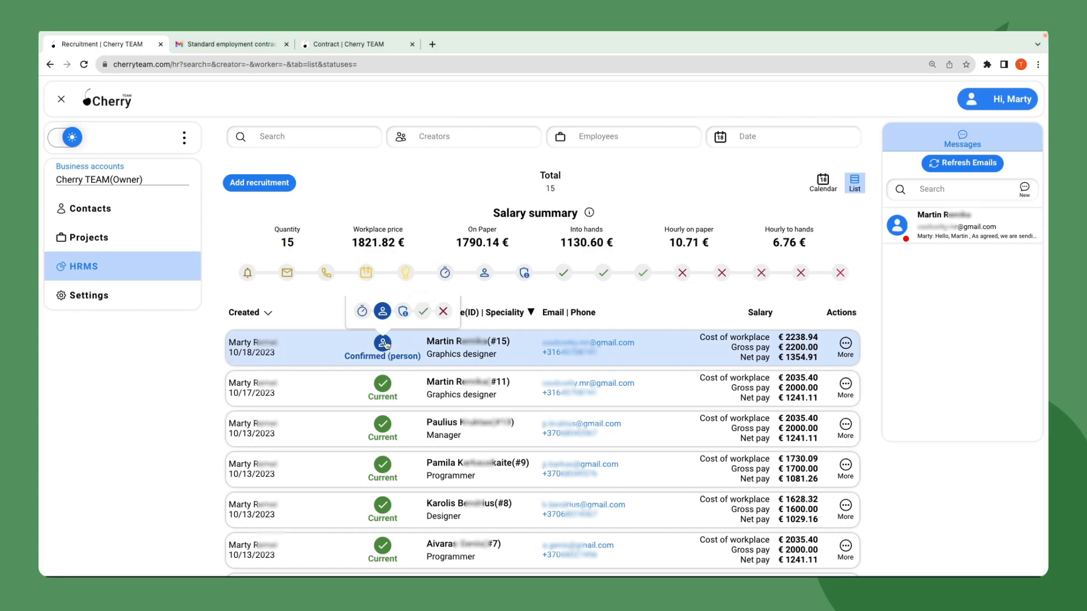
left_click(384, 345)
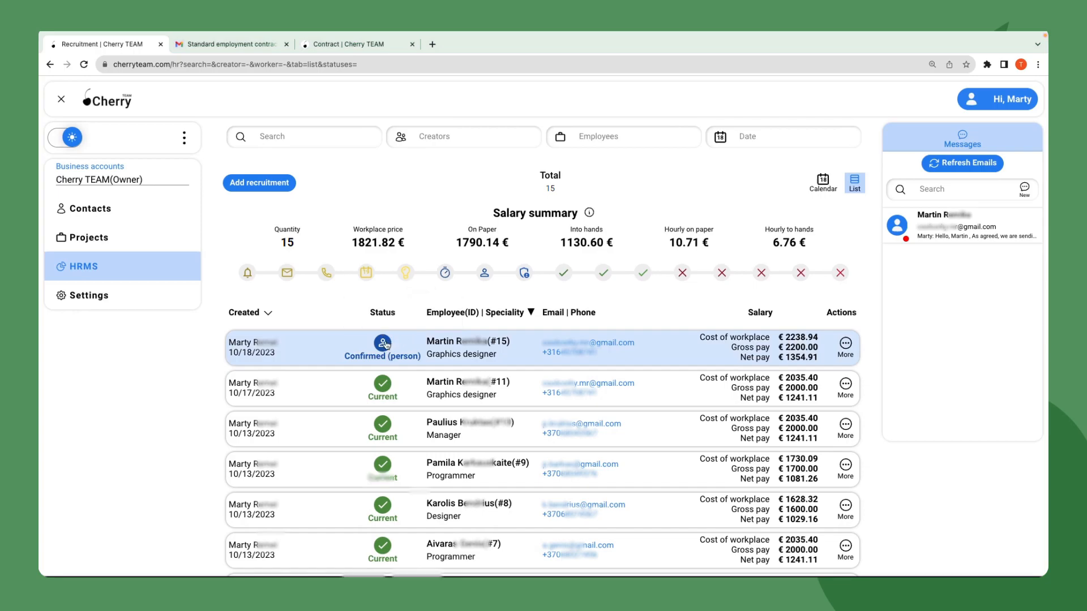